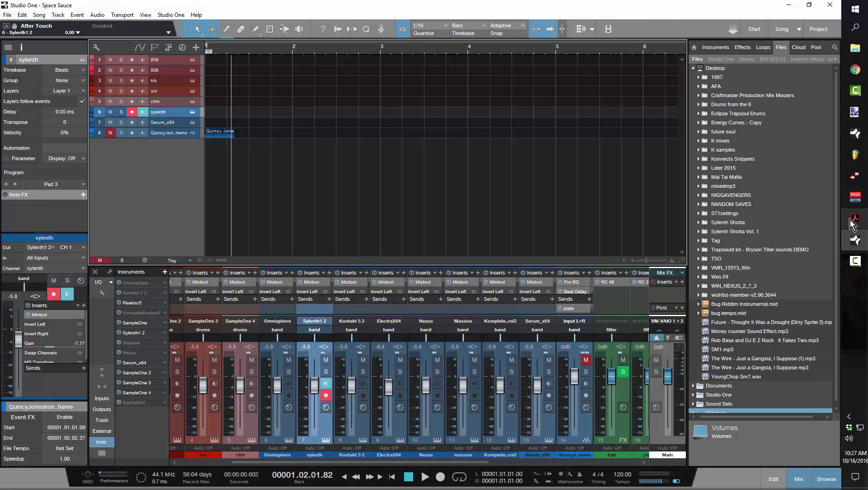
- Open Serum on the Serum_x64 track and view the presets in the user SPACE SAUCE SERUM BANK
mouse_move(858, 220)
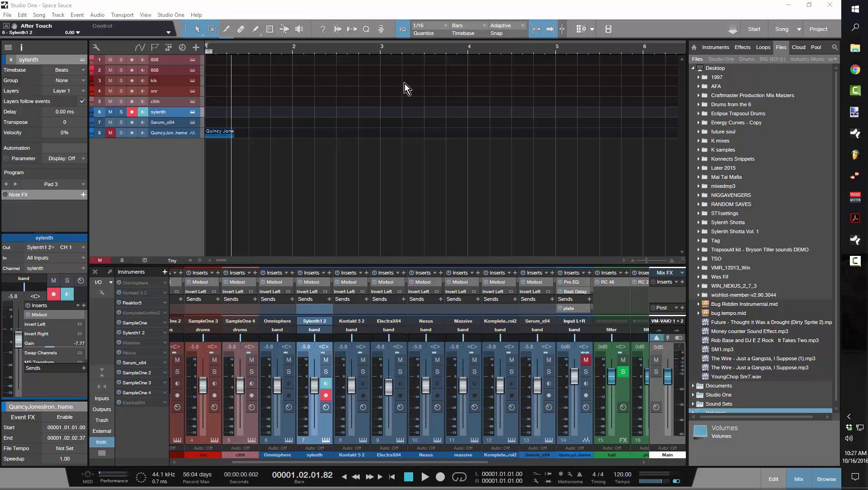
left_click(183, 124)
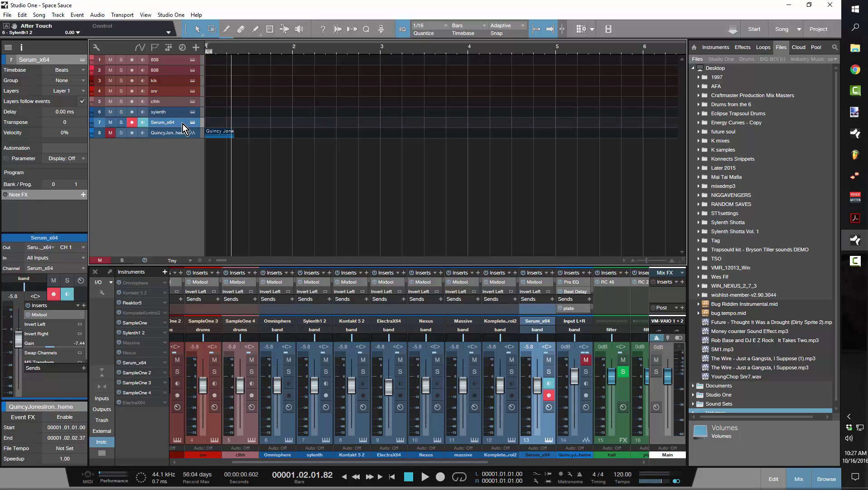
left_click(193, 122)
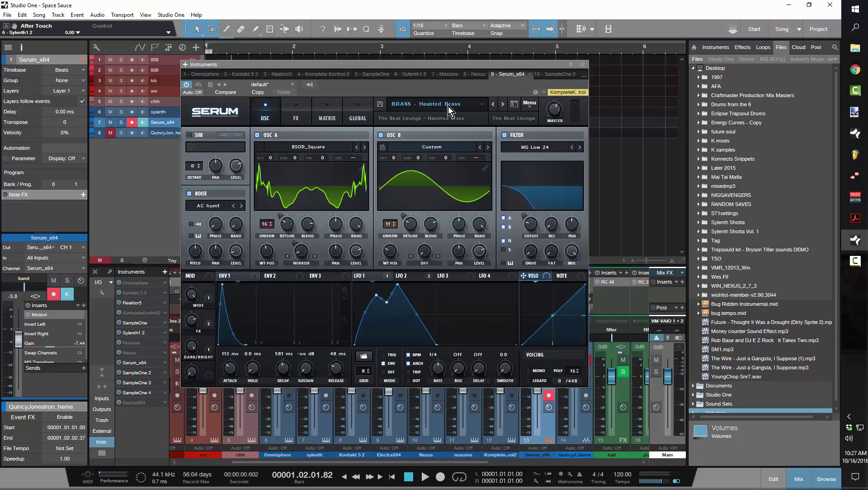
left_click(477, 106)
mouse_move(449, 208)
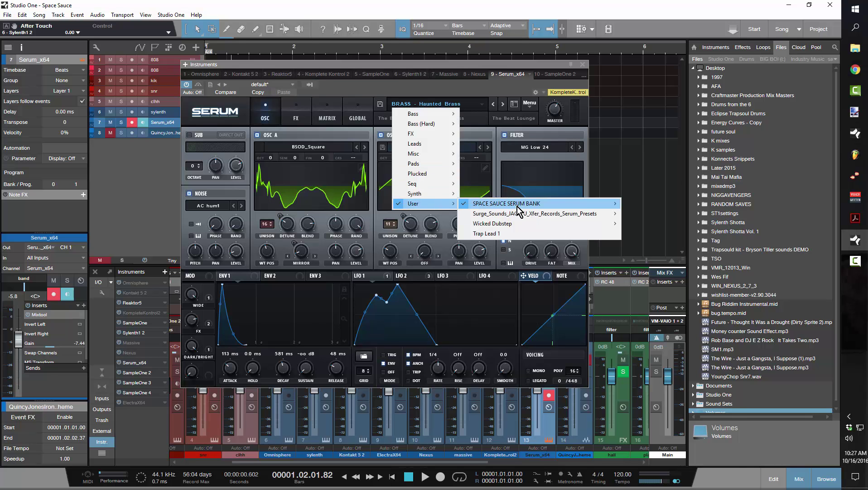
mouse_move(550, 206)
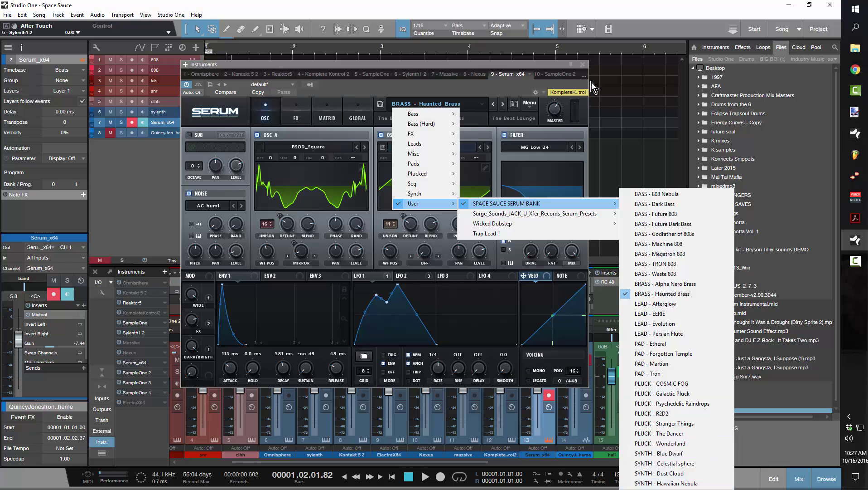
left_click(375, 76)
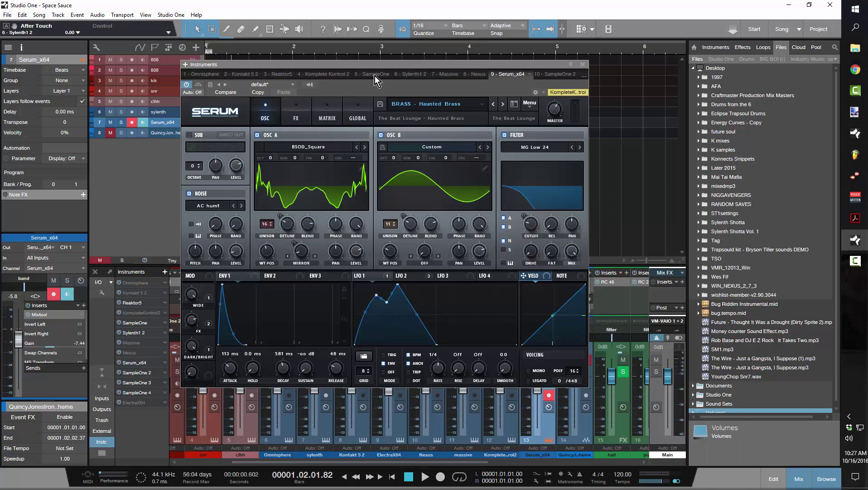
- Open Sylenth1 on the sylenth track and choose the preset 039: Pad 3
left_click(166, 114)
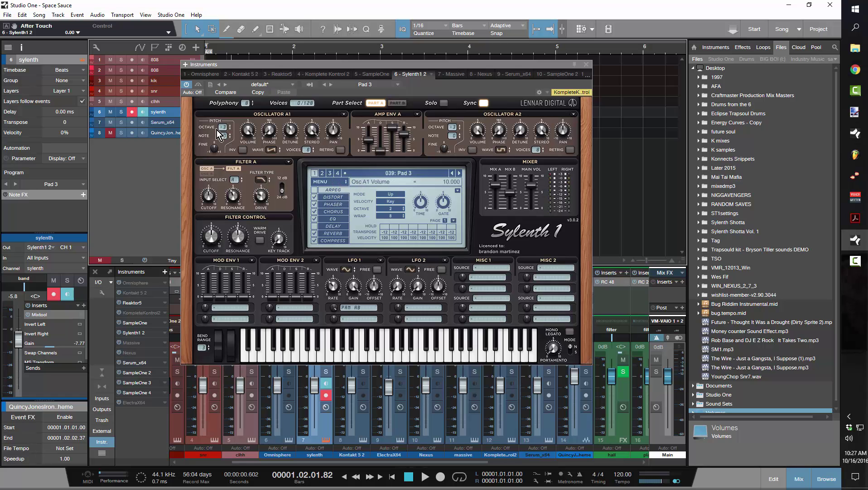
left_click_drag(292, 68, 397, 66)
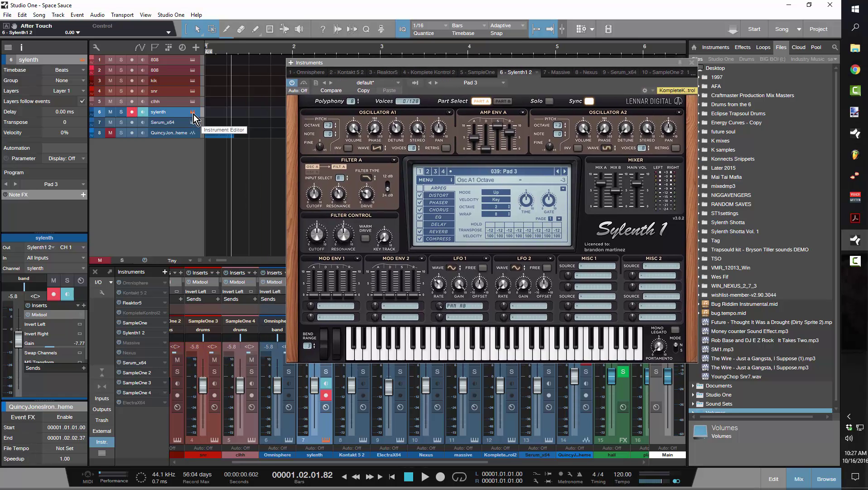
left_click(530, 170)
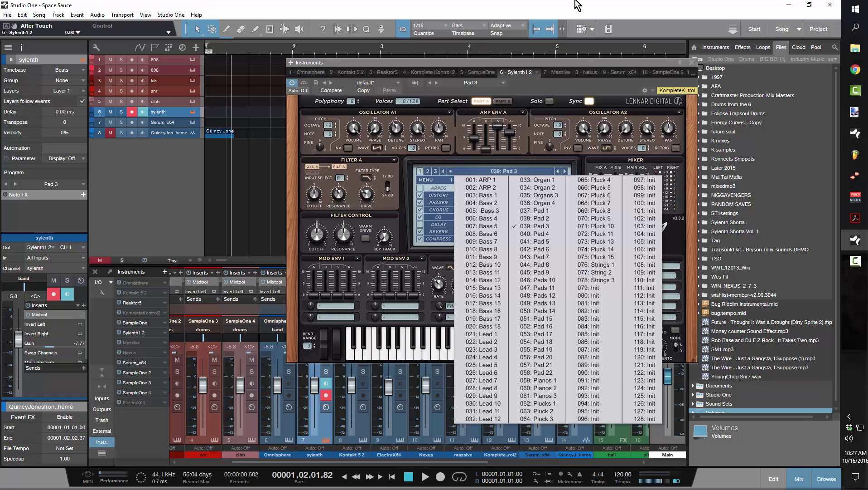
left_click(587, 64)
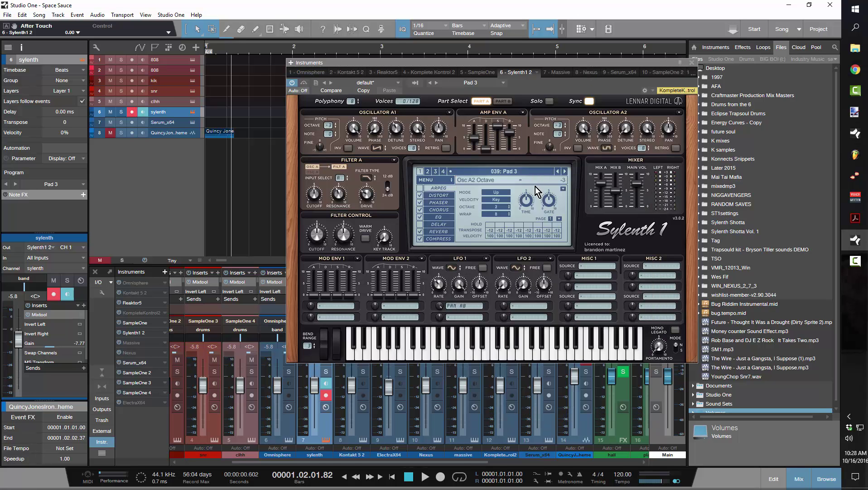
left_click(525, 172)
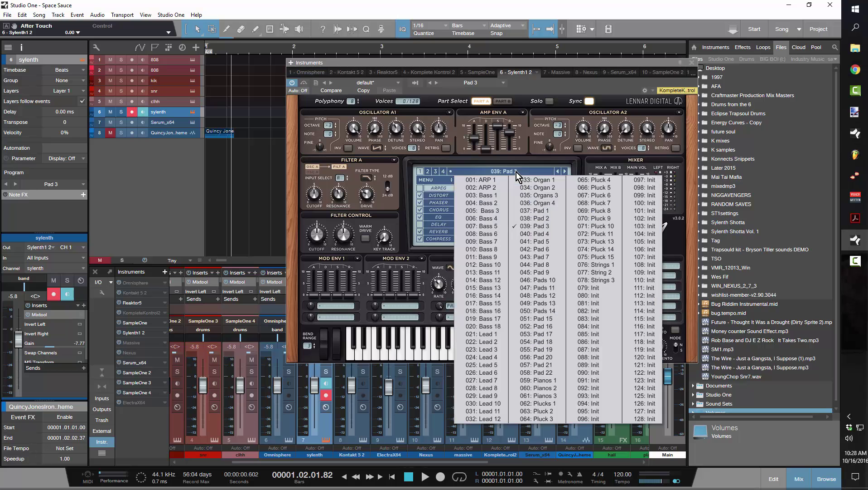
left_click(545, 228)
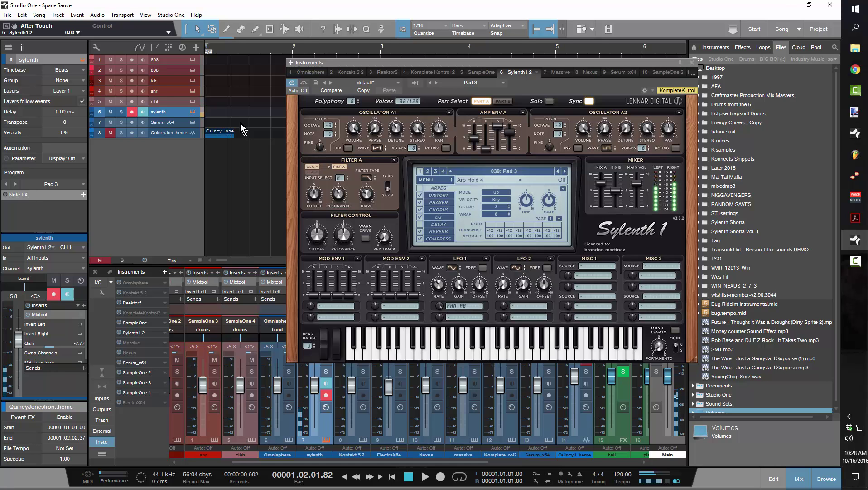
- Create a one-bar part at bar 1 of the sylenth track and draw a full-bar G2 note in it
double_click(219, 113)
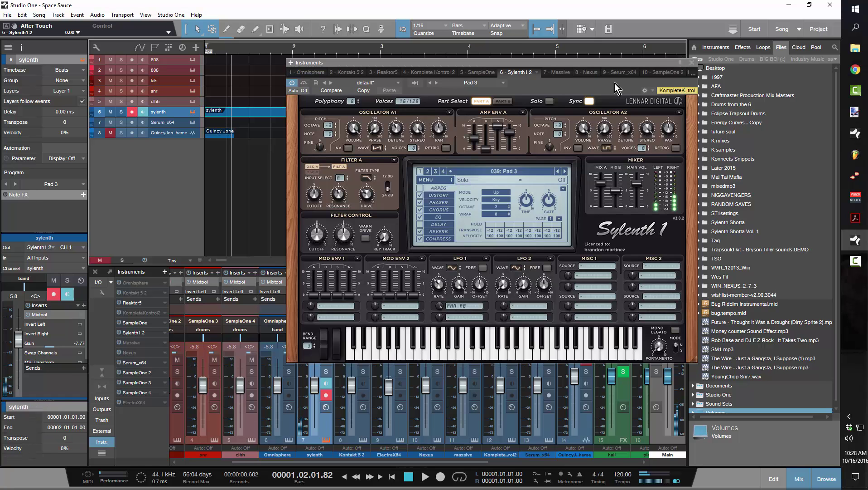
left_click(693, 62)
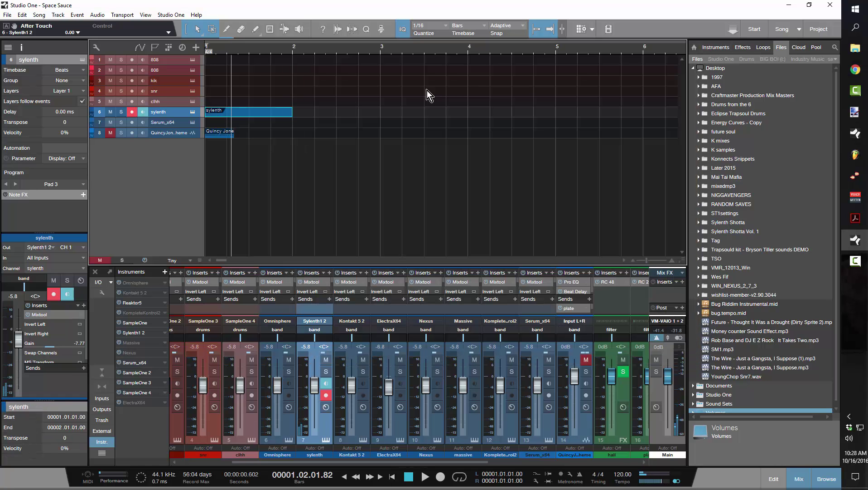
double_click(258, 113)
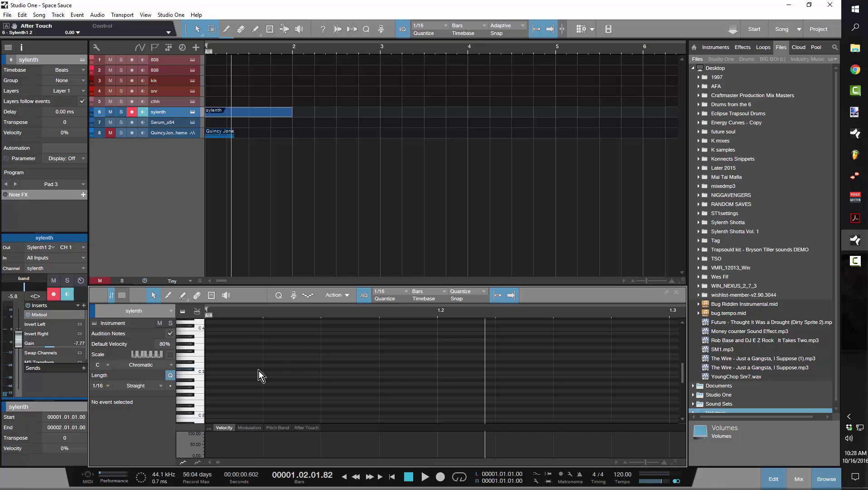
key("w")
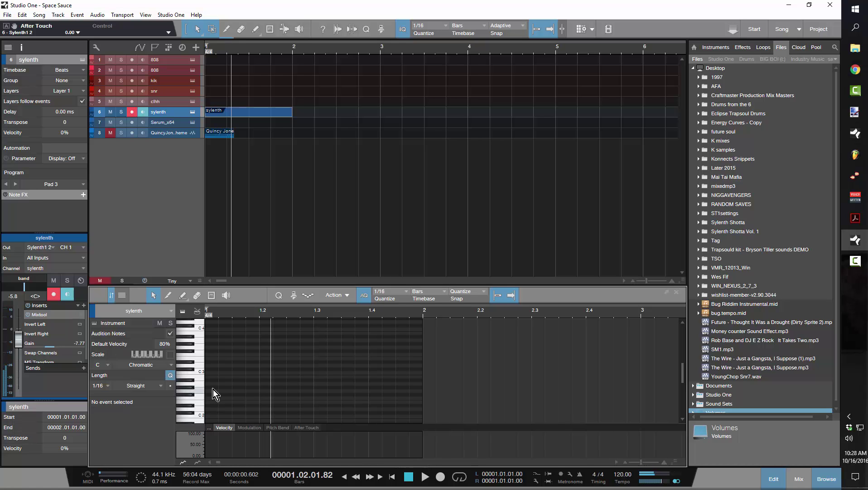
double_click(212, 391)
left_click_drag(222, 391, 418, 400)
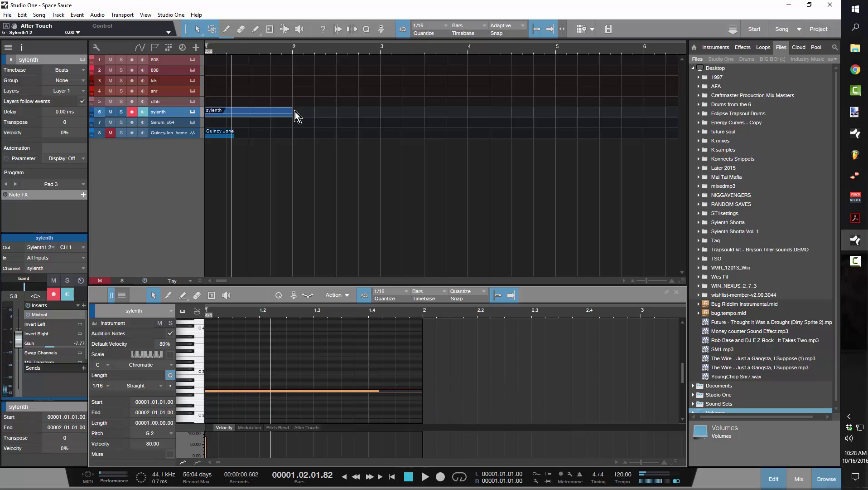
key("ctrl+d")
left_click_drag(459, 392, 458, 396)
key("Delete")
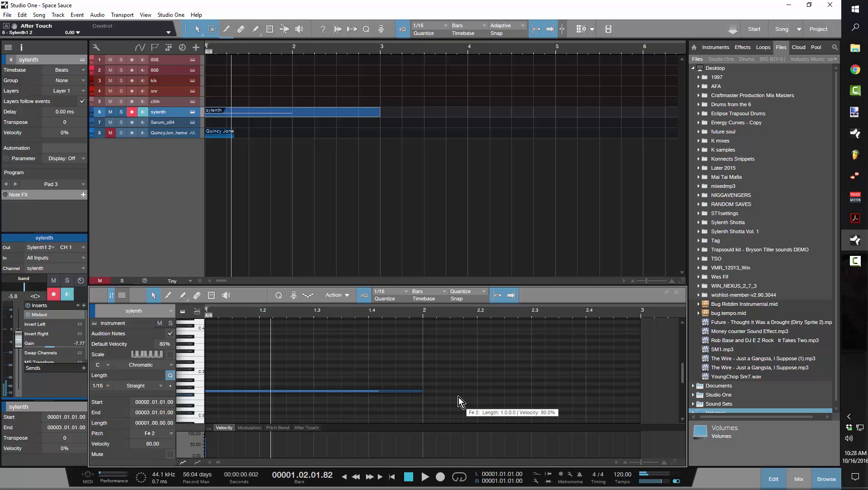
- Add a full-bar F2 note in bar 2 and duplicate both notes into bars 3 and 4
double_click(431, 391)
left_click_drag(435, 393, 640, 393)
left_click_drag(560, 392, 559, 397)
left_click_drag(485, 413, 262, 368)
key("d")
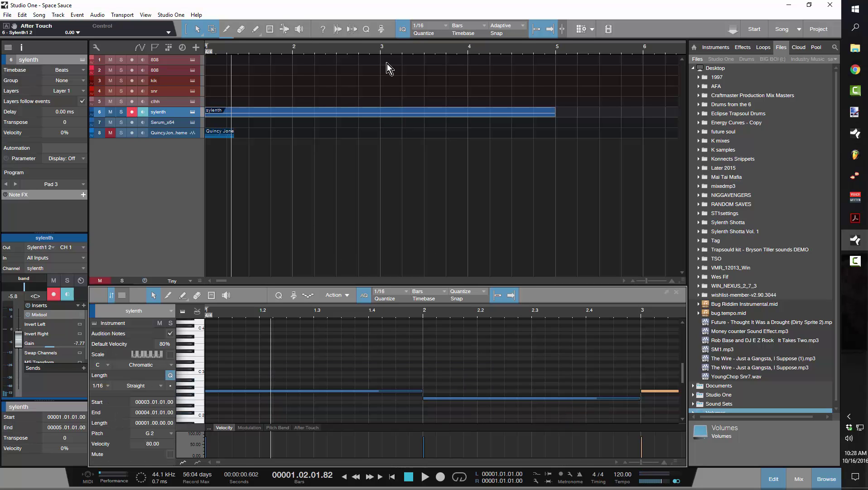
- Lower the Mixtool gain on the sylenth channel to -10.65 dB and start playback
left_click_drag(384, 45, 357, 32)
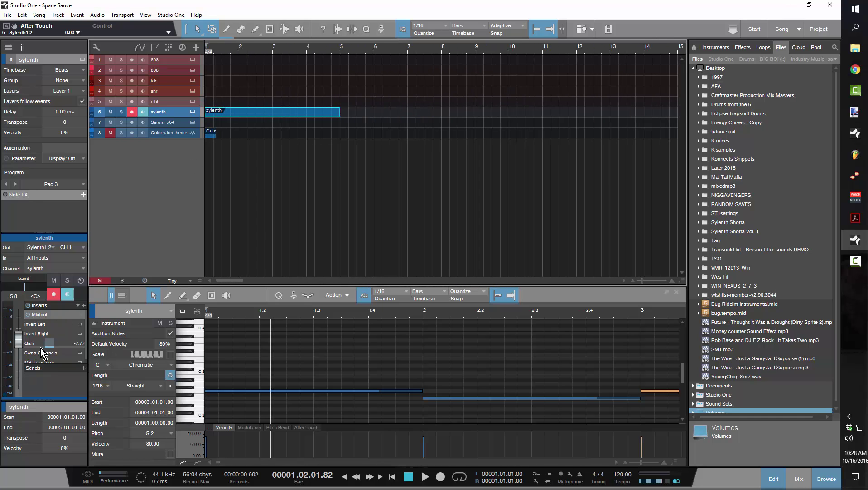
scroll(46, 347, "down", 3)
scroll(46, 347, "down", 1)
key("space")
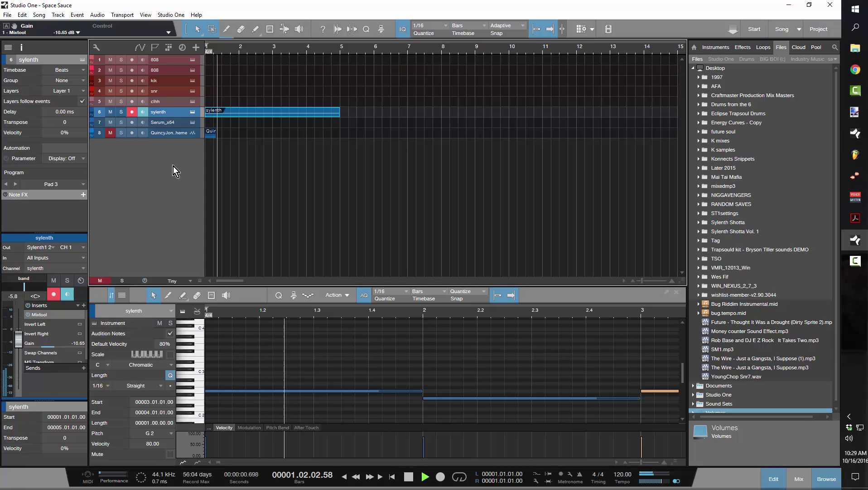
- Add the PreSonus Pro EQ to the sylenth channel's inserts and enable its low-cut filter
left_click(85, 305)
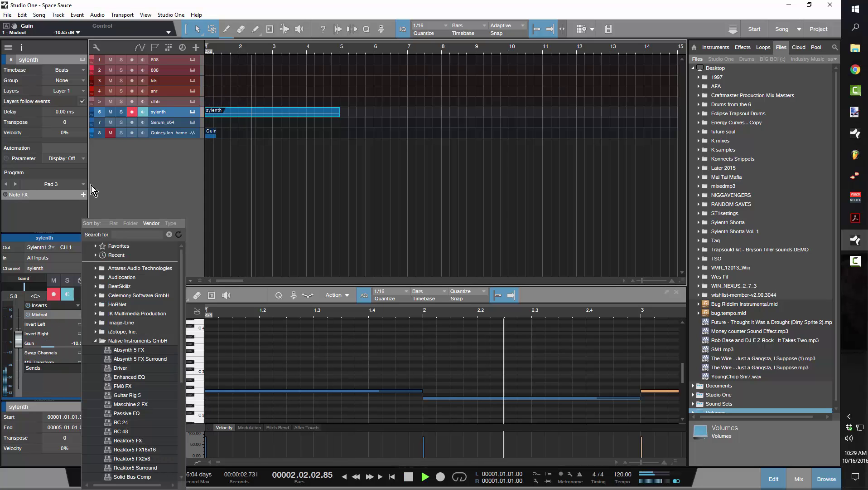
left_click(95, 340)
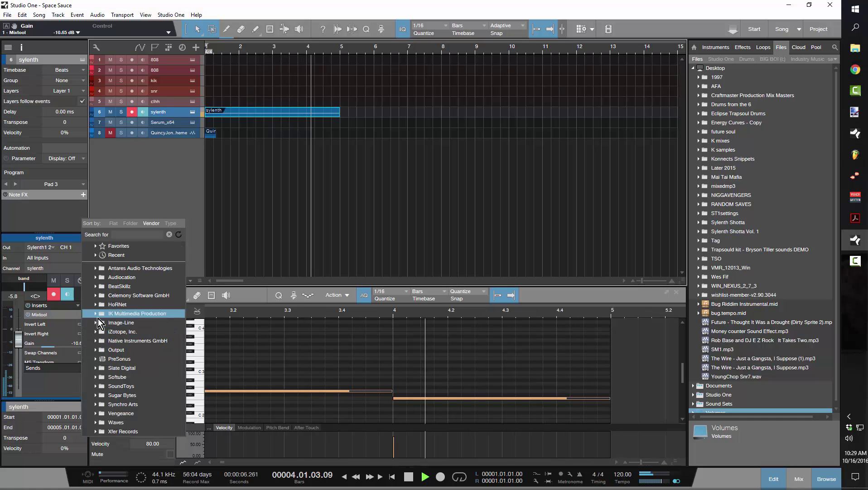
left_click(95, 359)
scroll(143, 451, "down", 1)
scroll(143, 451, "down", 4)
left_click(134, 466)
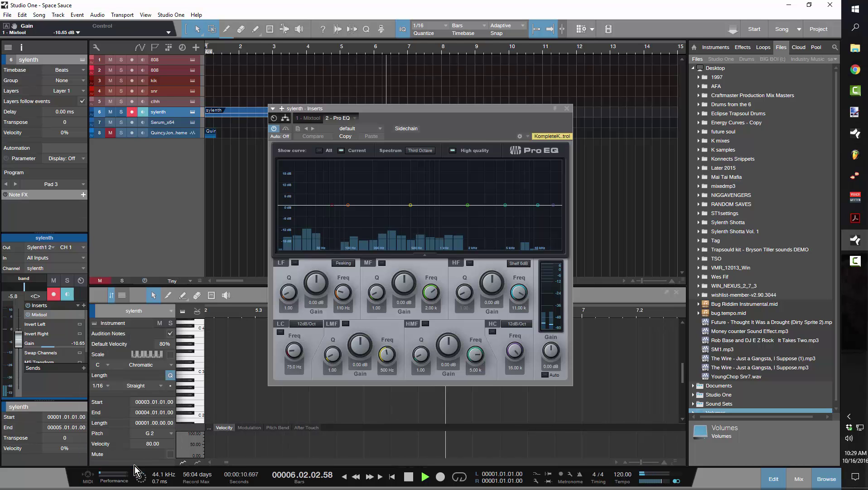
left_click(280, 332)
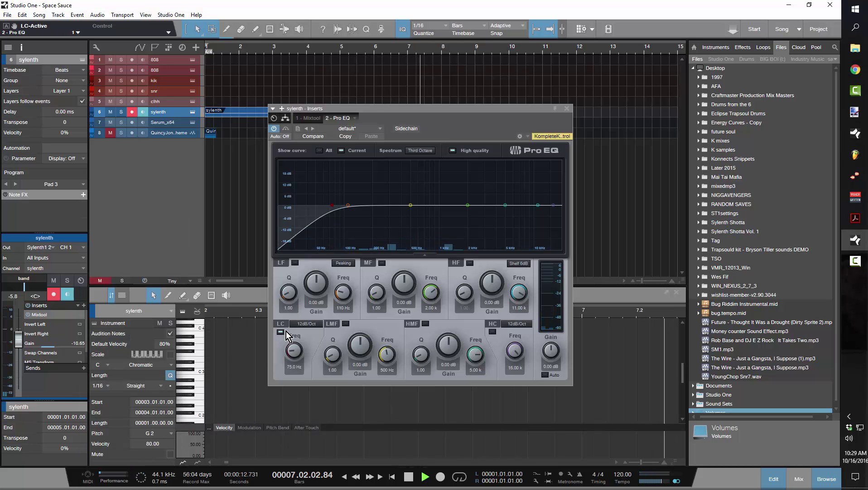
- Restart playback from the beginning and set the loop range from bar 1 to bar 5
key("comma")
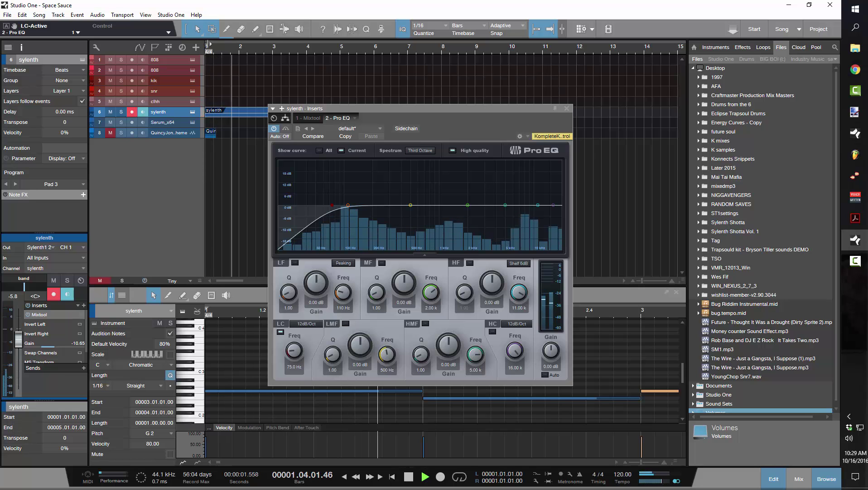
left_click_drag(360, 107, 339, 172)
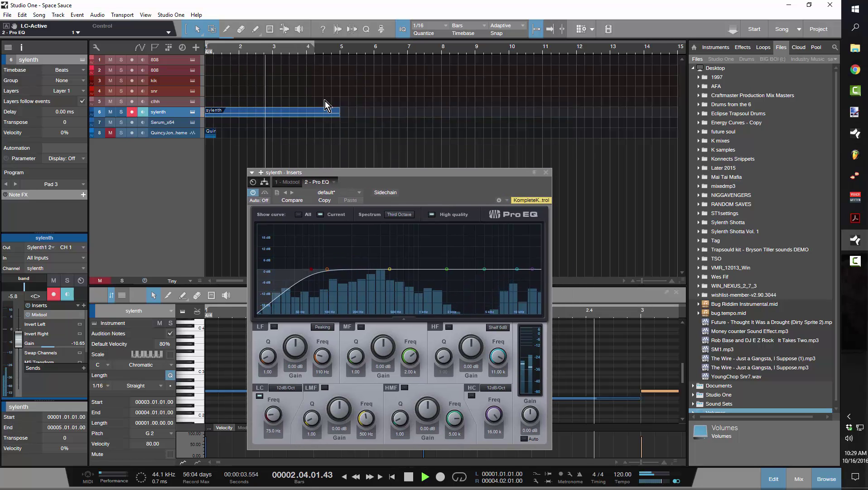
left_click_drag(315, 47, 342, 47)
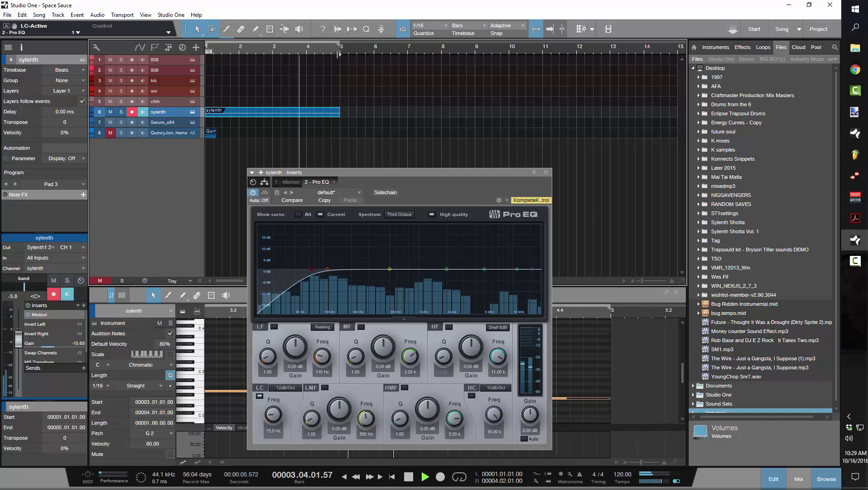
- Turn on looped playback and set the Pro EQ low-cut frequency to 576 Hz, closing the EQ when done
left_click_drag(273, 419, 274, 393)
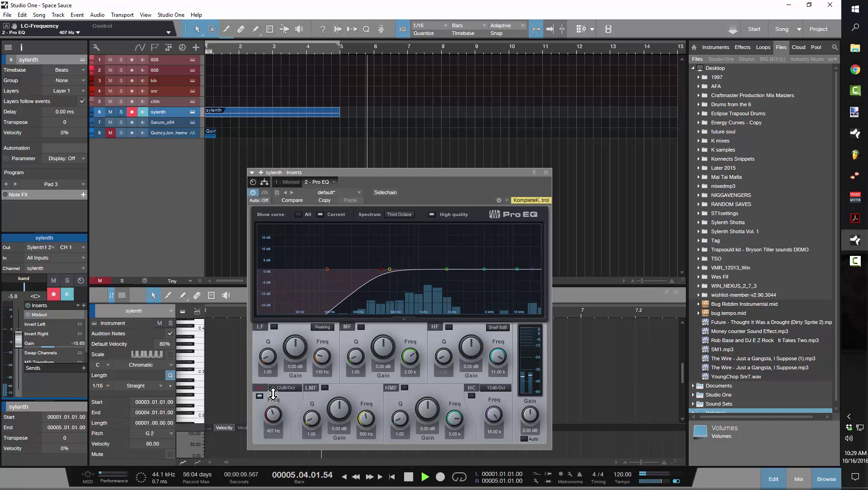
key("space")
key("space")
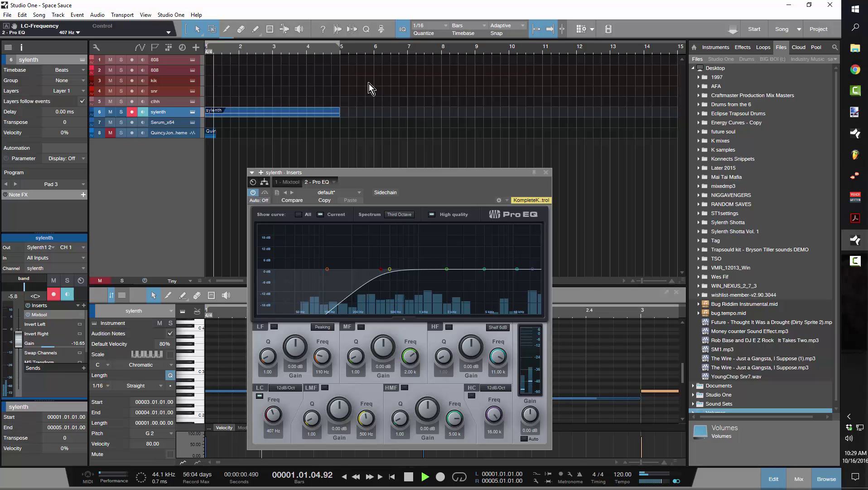
key("space")
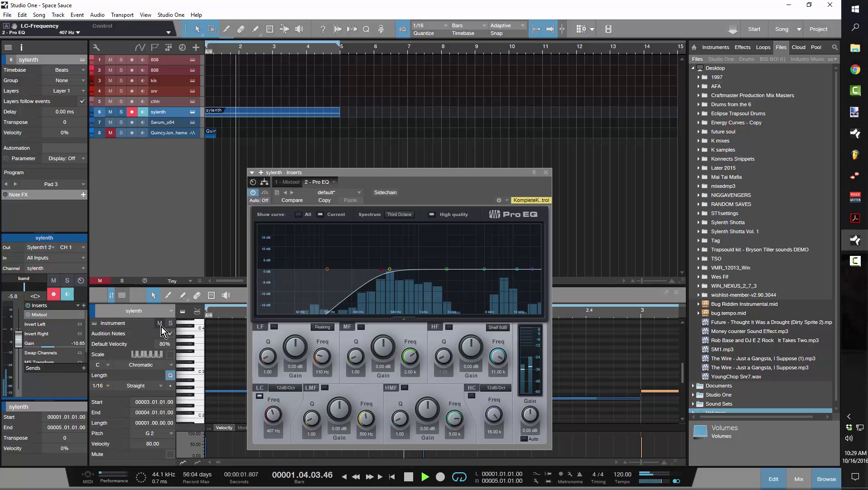
left_click_drag(273, 416, 275, 409)
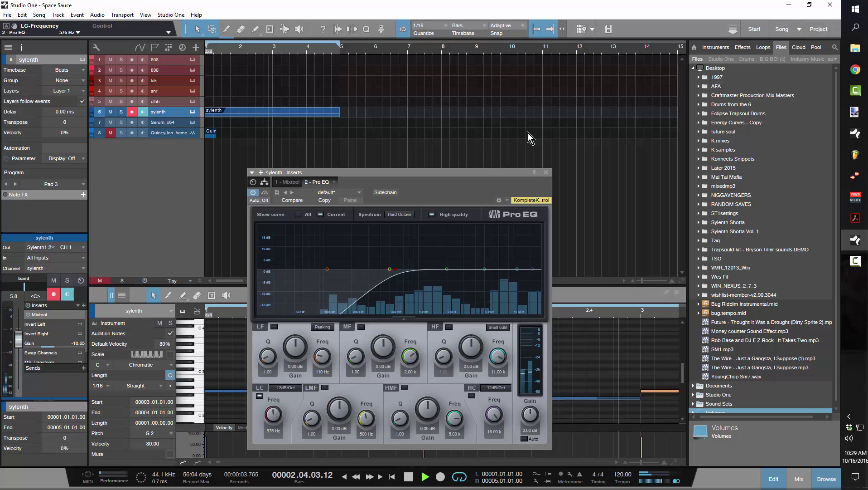
left_click(546, 172)
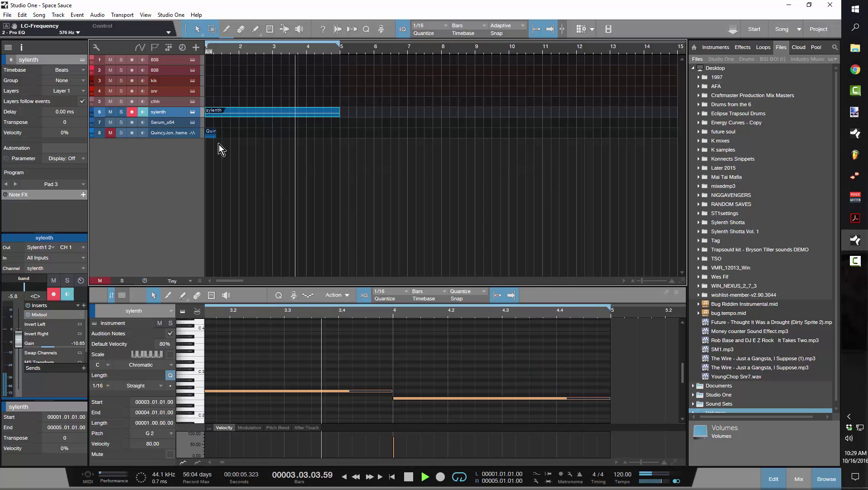
- Load the PLUCK - COSMIC FOG user preset in Serum on the Serum_x64 track and create an empty part across bars 1 to 5
left_click(177, 120)
left_click(191, 122)
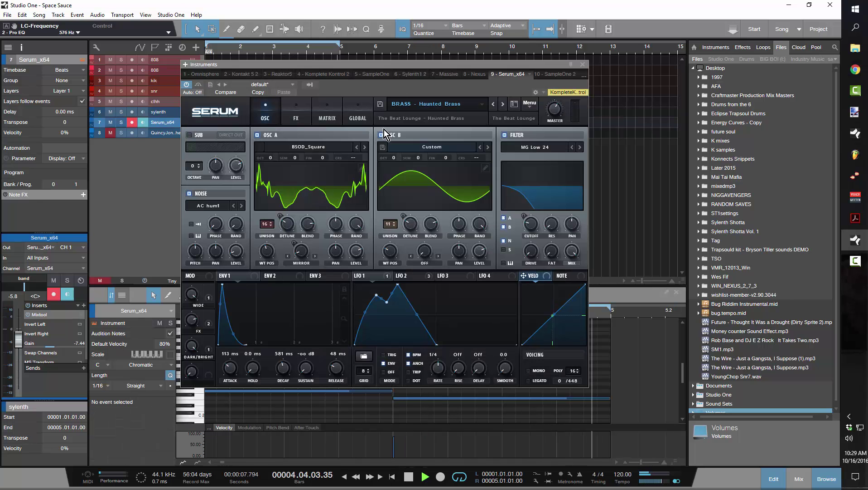
left_click(464, 106)
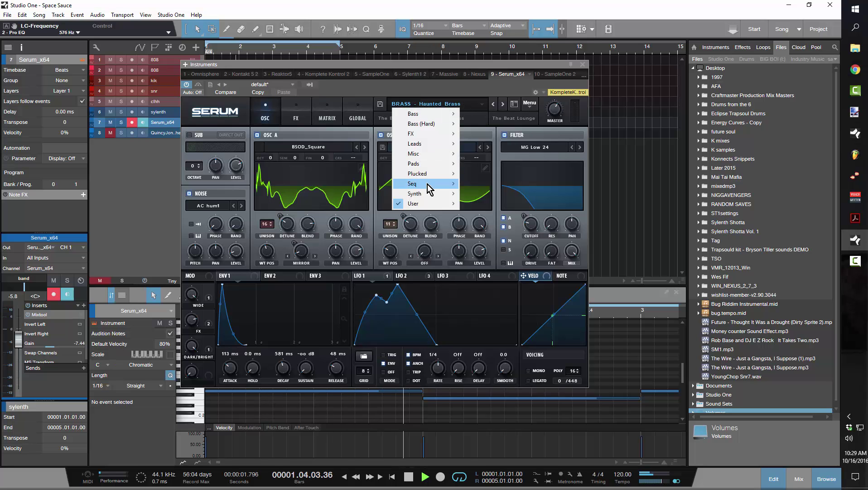
mouse_move(433, 203)
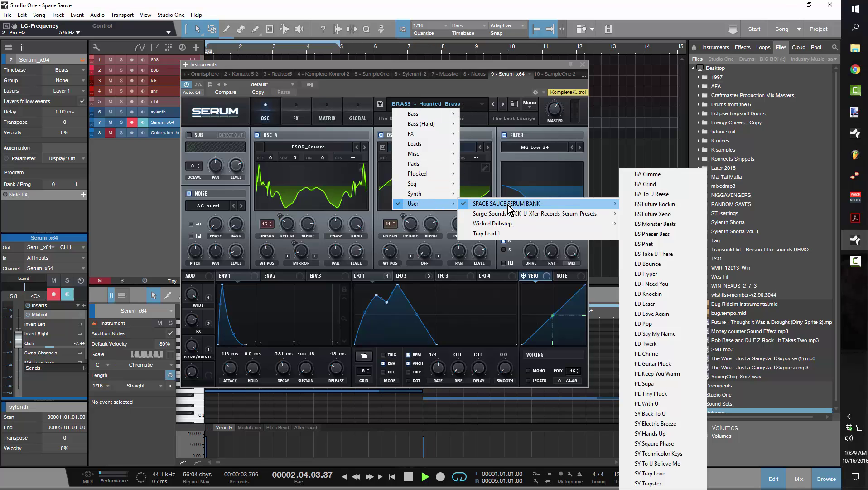
mouse_move(512, 207)
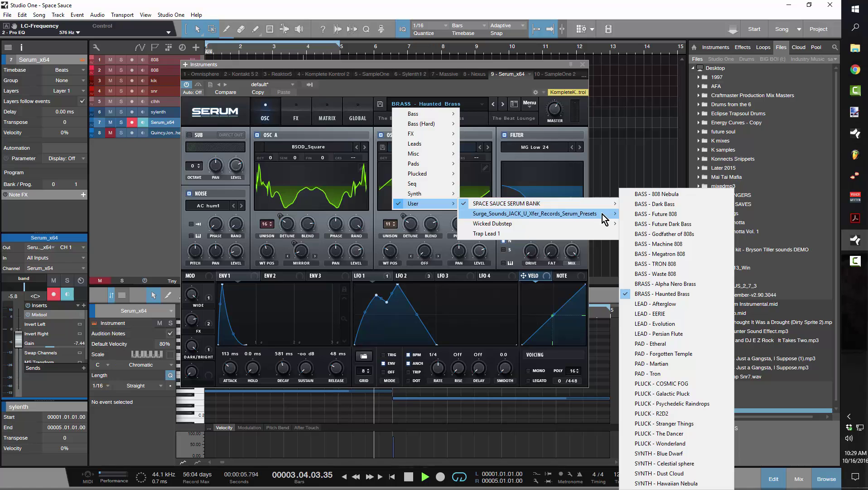
left_click(663, 383)
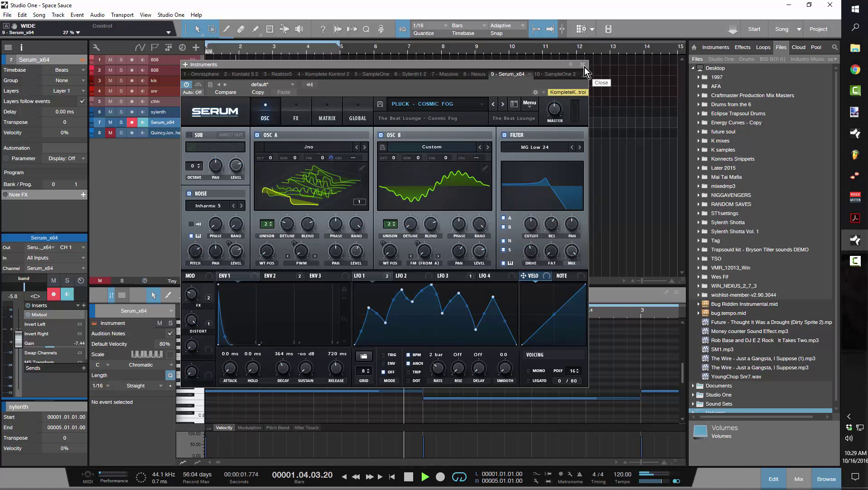
left_click_drag(545, 64, 556, 110)
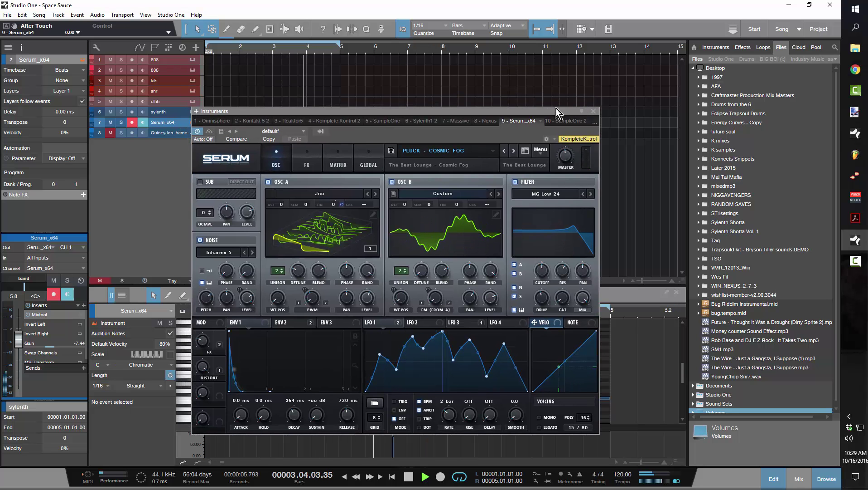
left_click(593, 111)
double_click(216, 123)
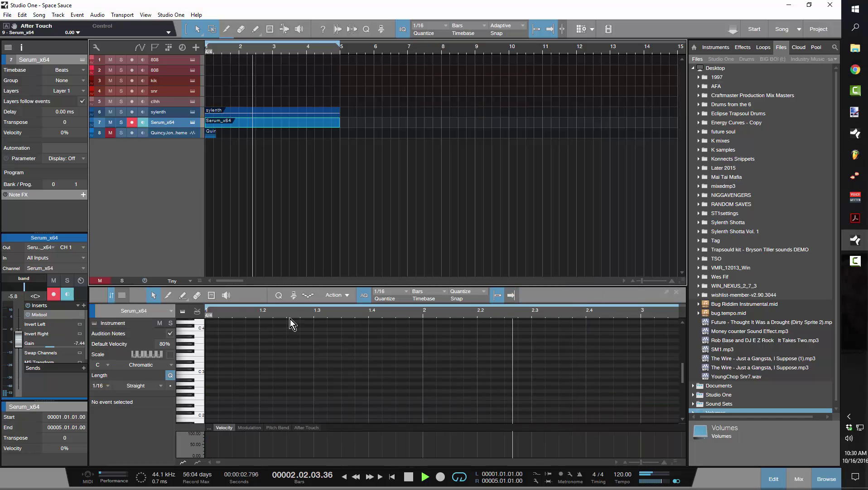
- Set the note editor's scale to G Natural Minor, enable it for the Serum_x64 part and turn off note auditioning
left_click(237, 112)
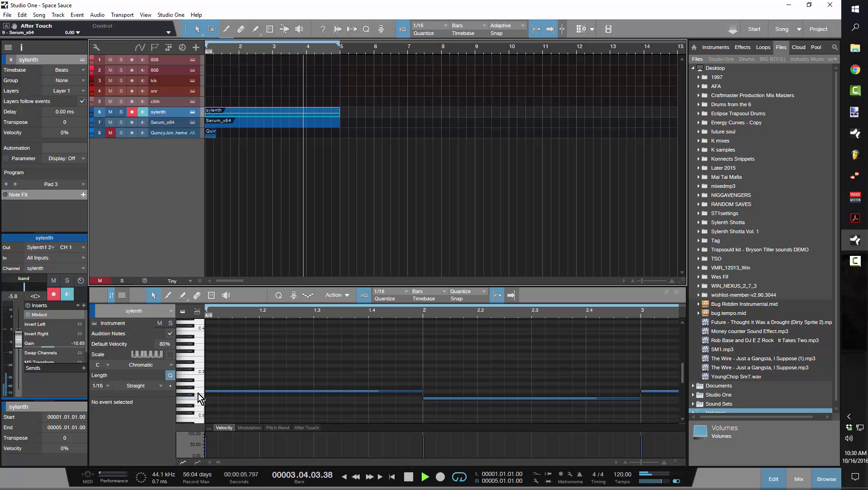
left_click(112, 365)
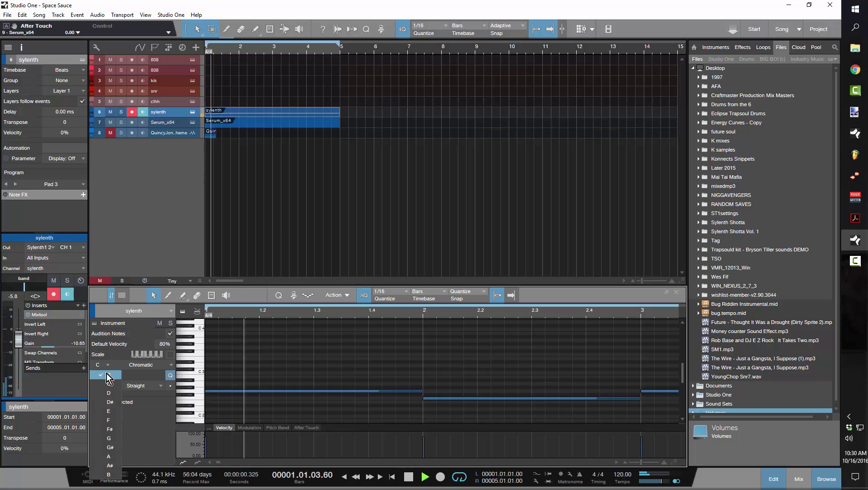
left_click(111, 438)
left_click(157, 367)
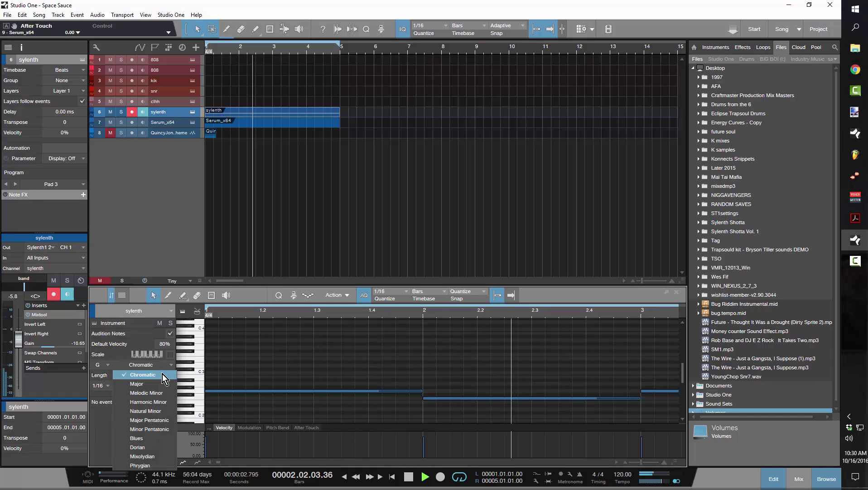
left_click(161, 410)
left_click(242, 121)
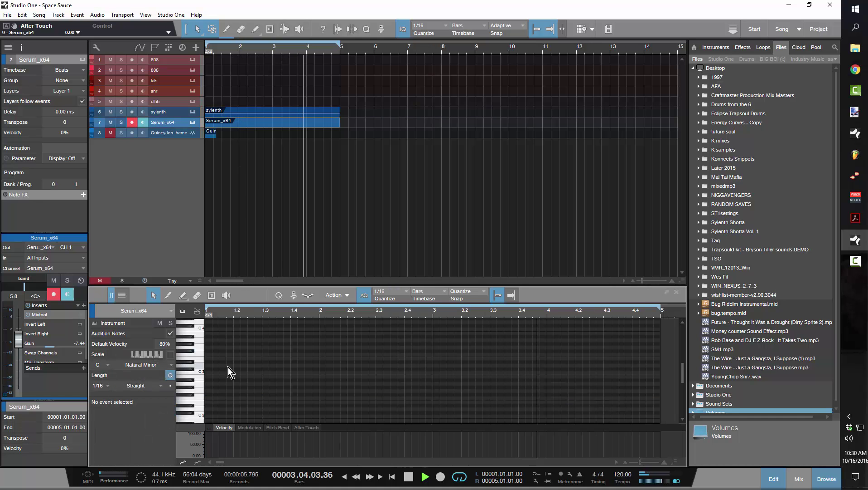
left_click(170, 354)
left_click(171, 333)
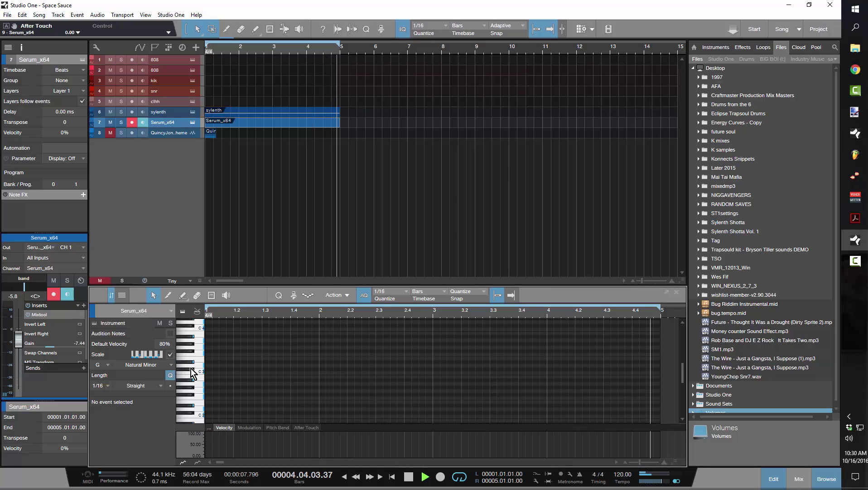
- Set quantize to 1/8, draw an eighth-length G3 note at the part's start and duplicate it to fill bar 1
double_click(207, 348)
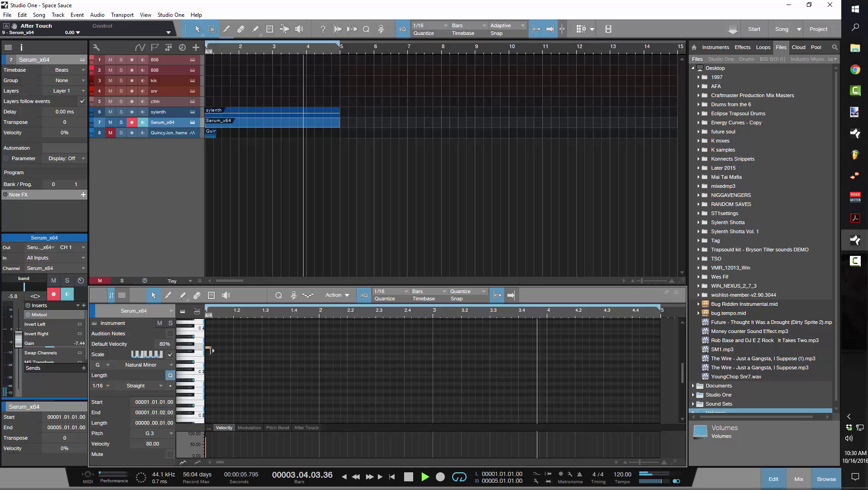
left_click(405, 293)
left_click(439, 306)
left_click_drag(214, 349, 219, 348)
key("d")
key("d")
key("d")
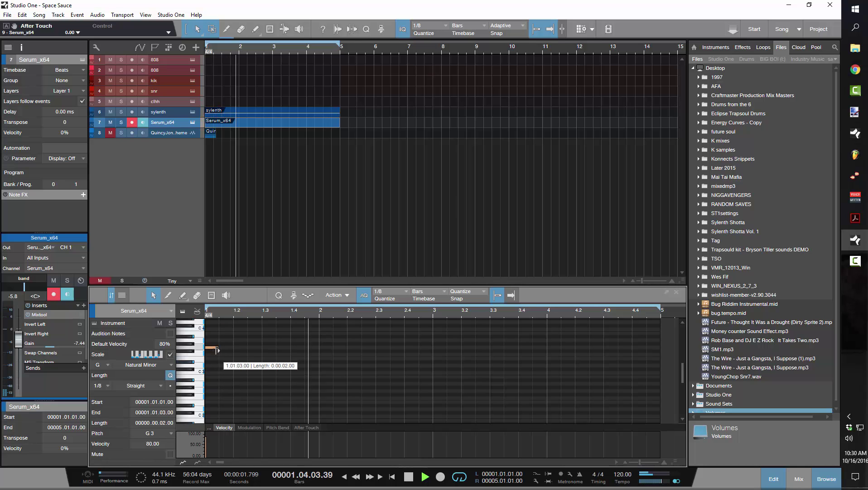
key("d")
key("d")
key("d")
key("d")
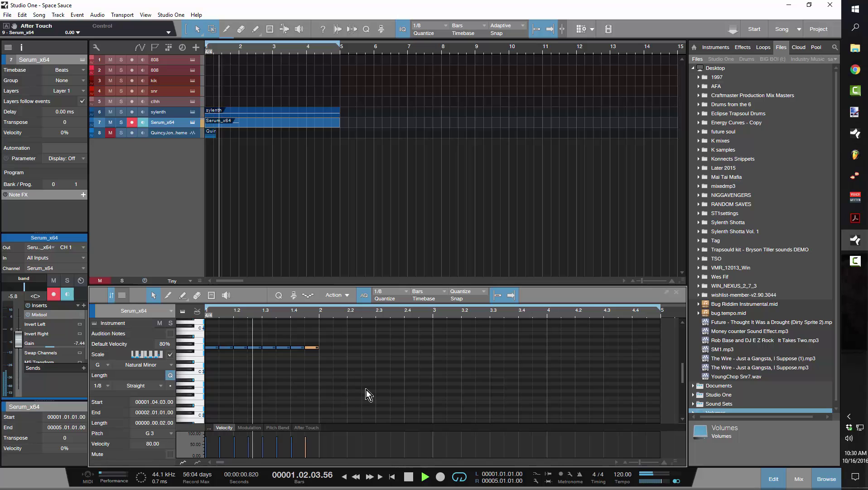
- Remove the offbeat notes from beats 1 to 3 and raise the two notes of beat 4, the last one to D4
key("space")
scroll(366, 390, "up", 1)
scroll(366, 390, "up", 1)
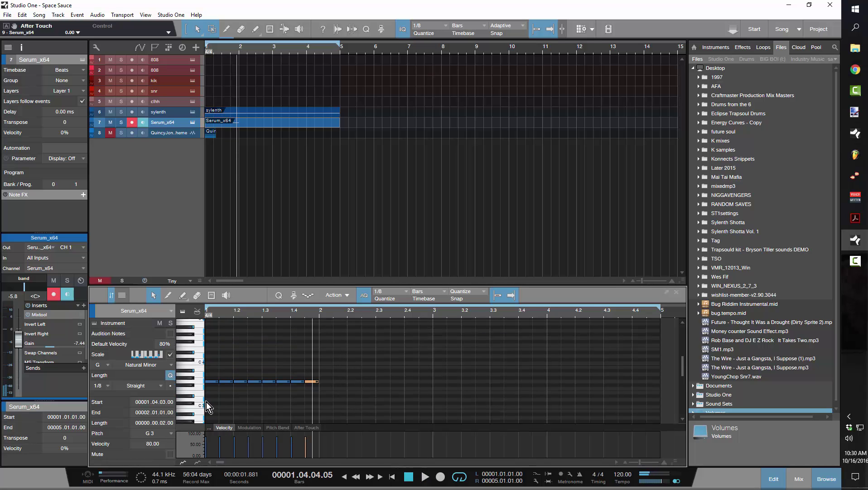
left_click(240, 396)
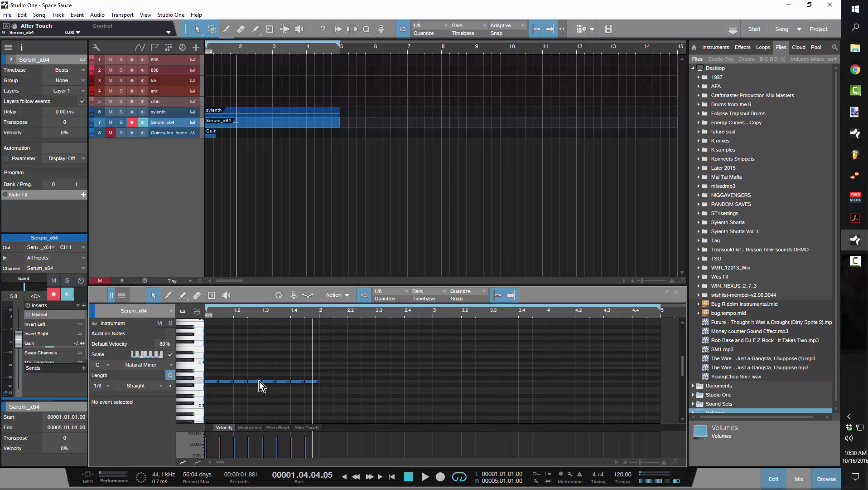
left_click(226, 382)
left_click_drag(227, 384, 296, 357)
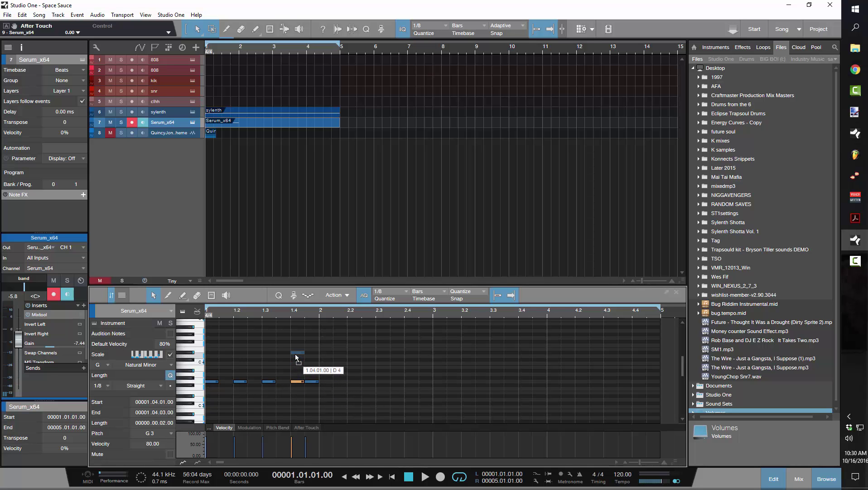
left_click_drag(317, 384, 313, 359)
key("space")
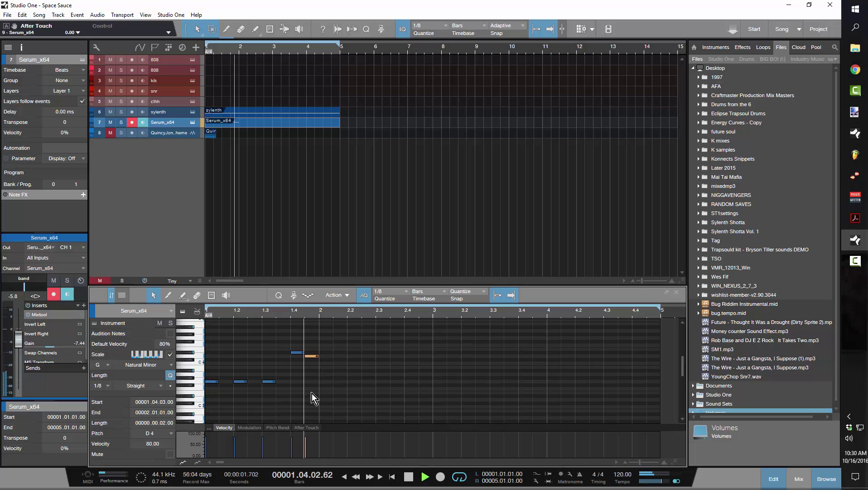
key("space")
- Duplicate the whole bar 1 pattern three times to fill bars 2 to 4 and start playback
left_click_drag(403, 410, 189, 349)
key("d")
key("d")
key("d")
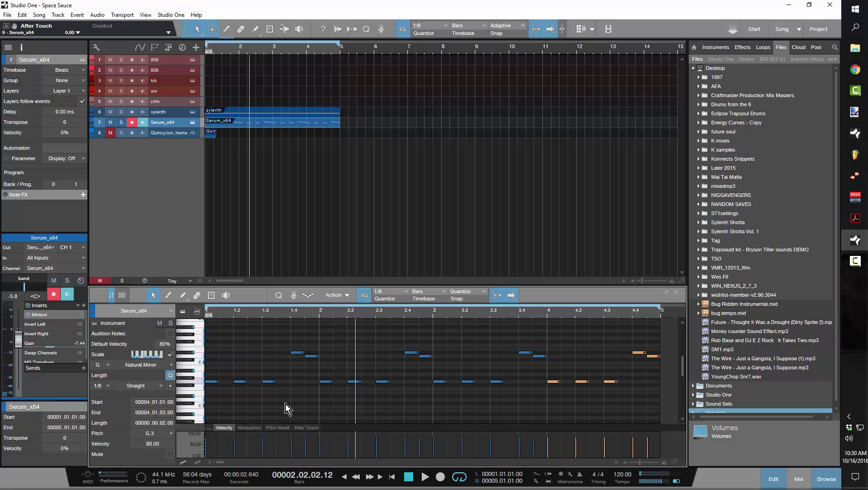
left_click(426, 417)
key("space")
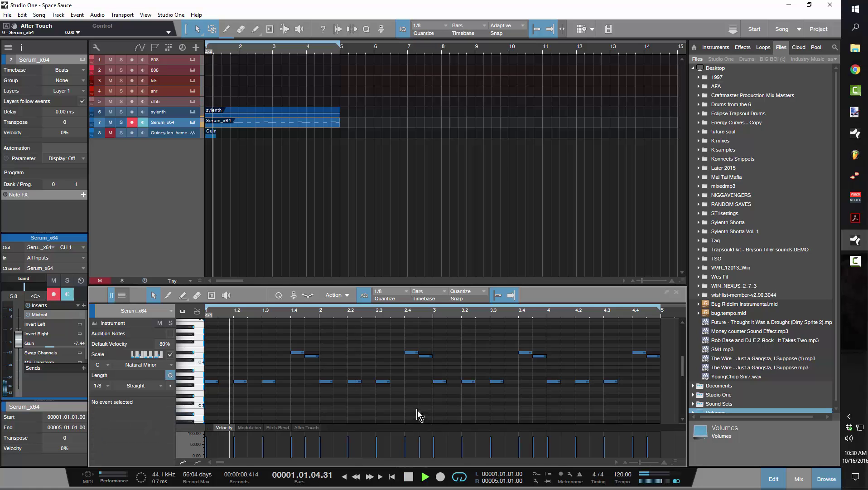
- Lower the G3 notes in bars 2 and 4 of the Serum_x64 part to F3
left_click_drag(418, 407, 327, 390)
left_click_drag(645, 408, 554, 389)
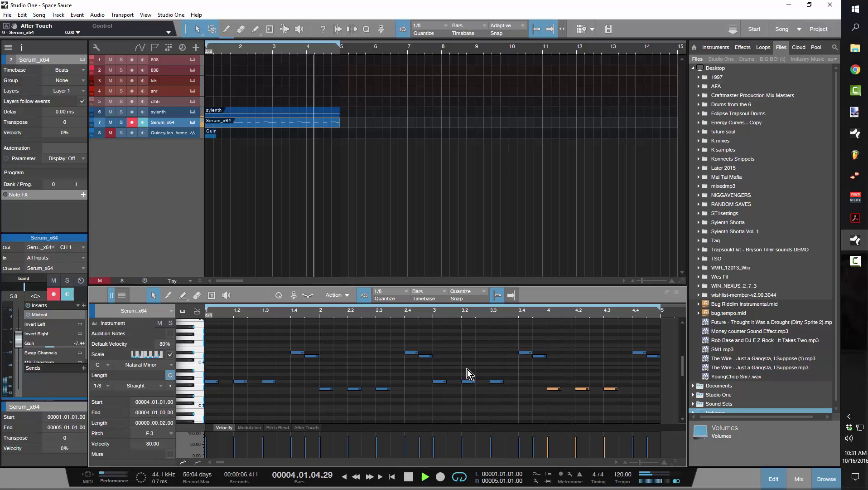
left_click(414, 363)
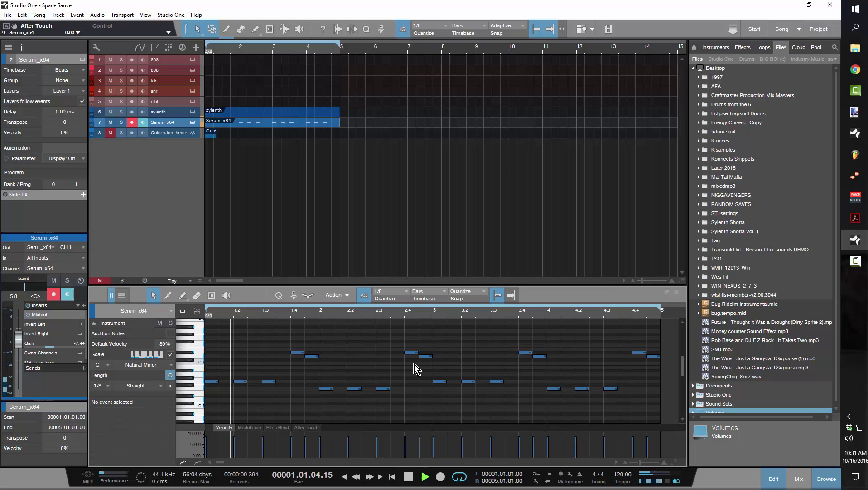
- Lower the last note of bars 2 and 4 to C4 and bar 4's beat-4 note to D4, stopping playback when done
left_click_drag(444, 363, 426, 364)
left_click(412, 367)
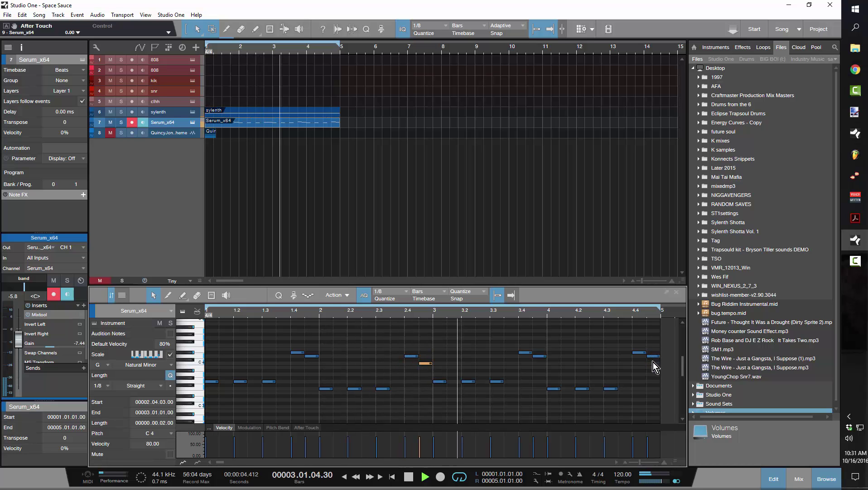
left_click_drag(652, 358, 643, 356)
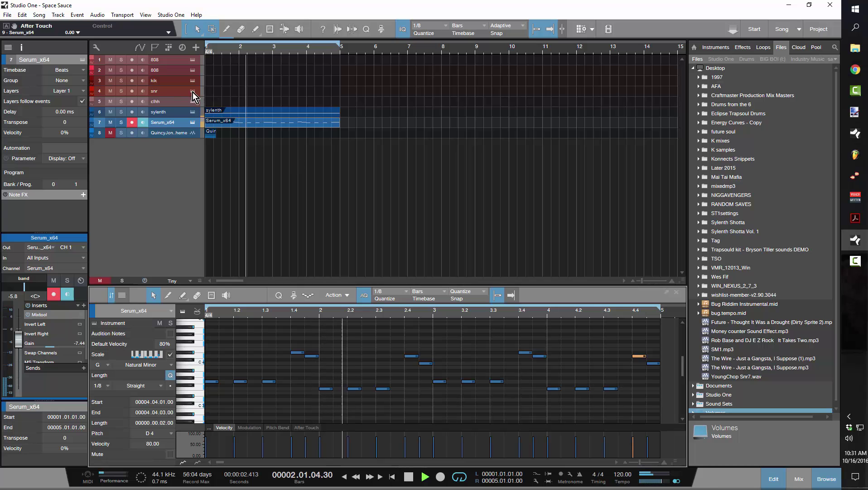
key("space")
- Create a part across bars 1 to 5 on the snr track and audition earlier snare samples in SampleOne to choose one
double_click(210, 92)
left_click(180, 93)
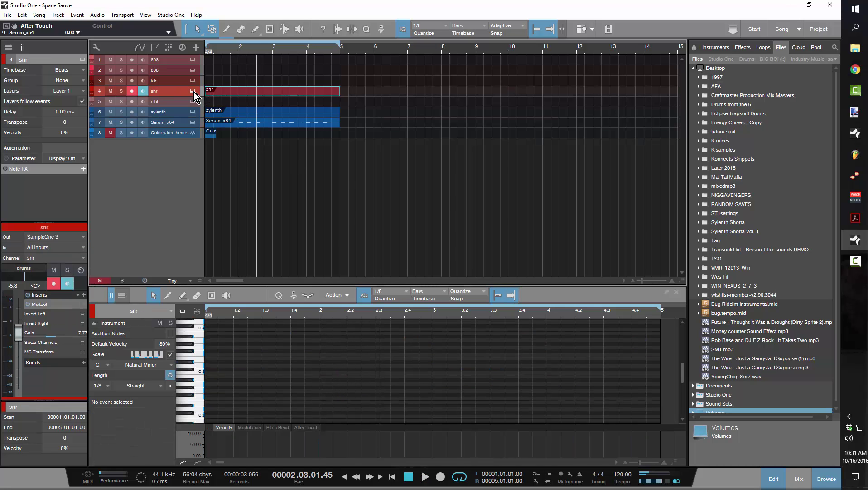
left_click(193, 91)
left_click(502, 170)
left_click(501, 170)
left_click(501, 171)
left_click(501, 171)
left_click(501, 171)
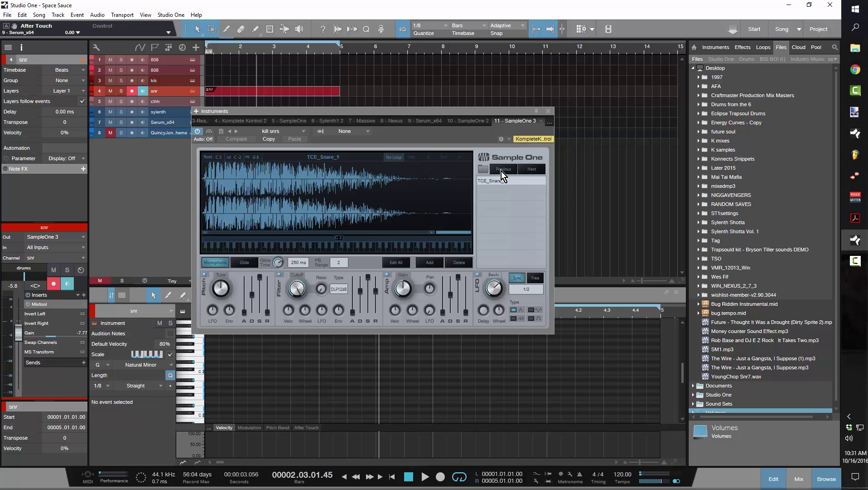
left_click(338, 246)
left_click(500, 171)
left_click(341, 251)
left_click(547, 112)
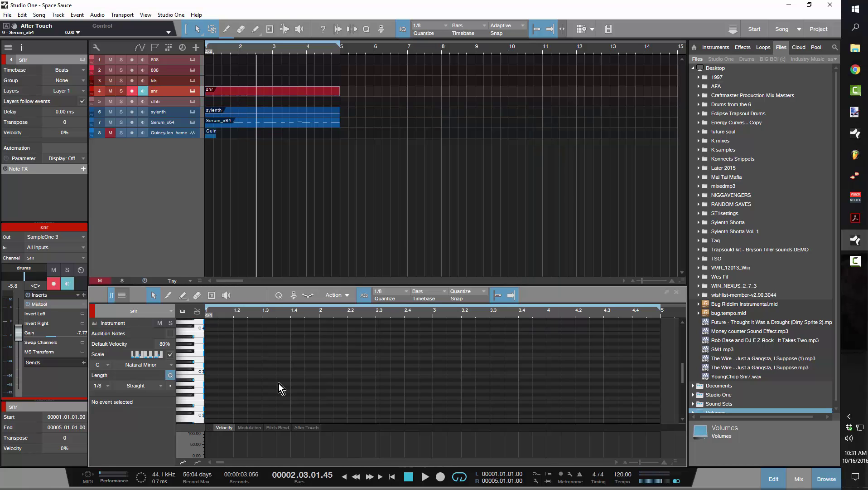
- Place C3 snare hits on beat 3 of bars 1 and 2, duplicate them into bars 3 and 4 and play from the start
left_click(266, 373)
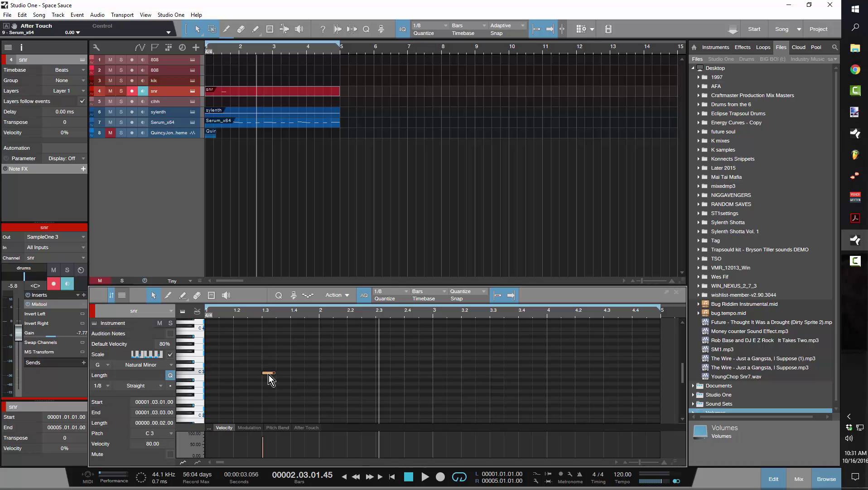
left_click(383, 372)
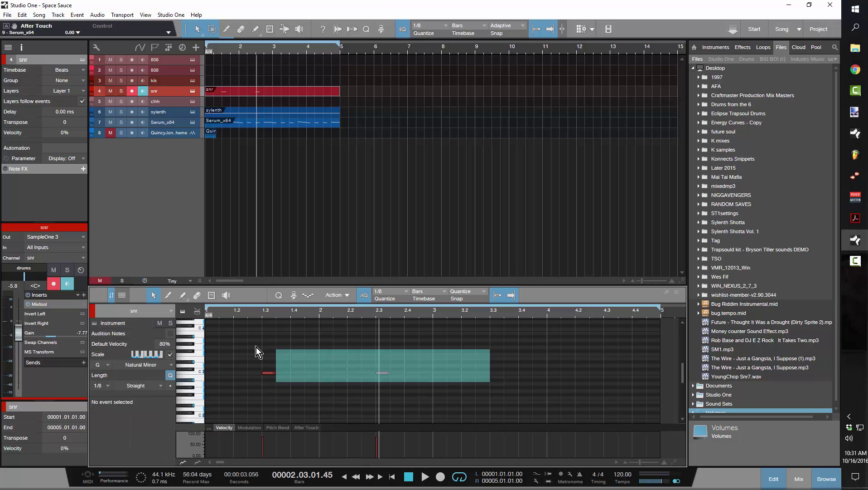
key("d")
key("Home")
key("space")
- Create a part across bars 1 to 5 on the kik track, add a C3 note on the first beat and raise the volume to -4.5 dB
double_click(216, 83)
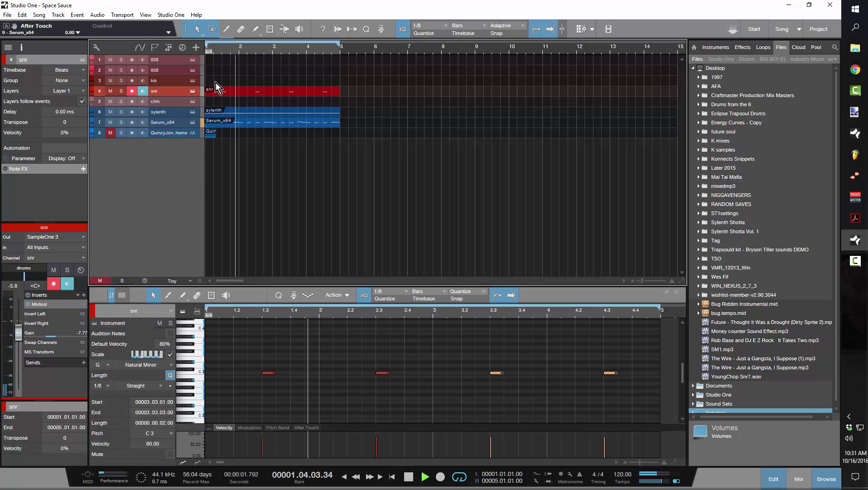
left_click(211, 372)
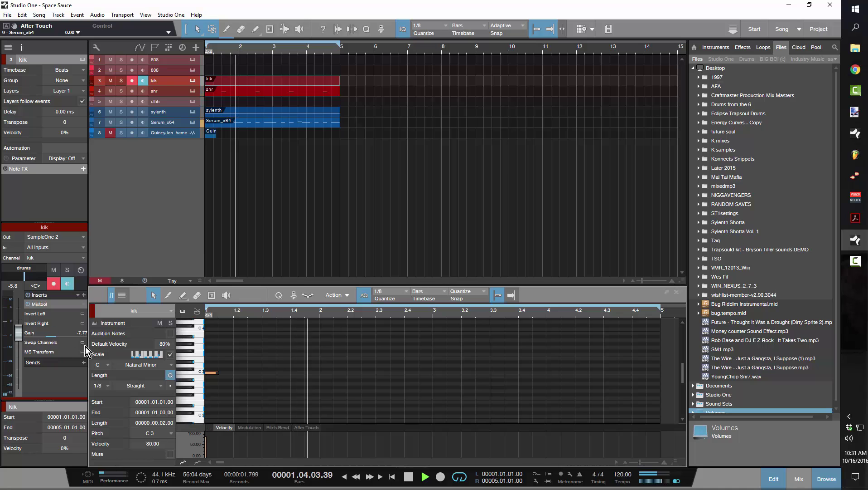
scroll(19, 333, "up", 2)
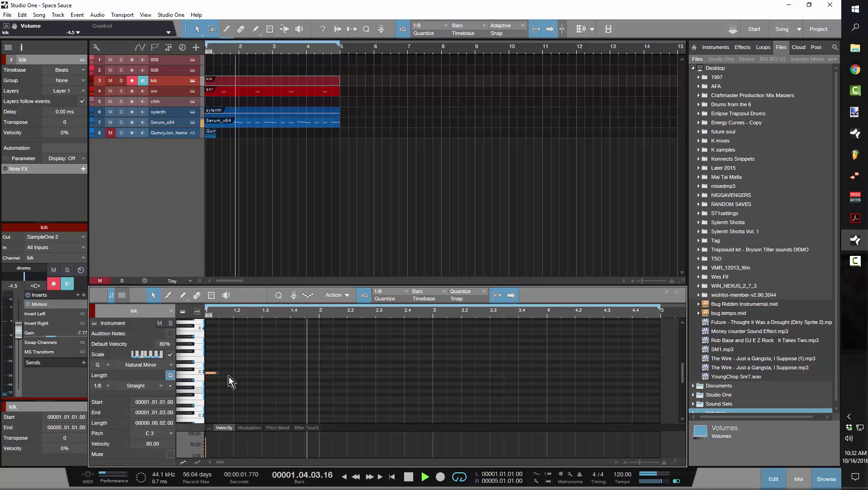
- Copy the kick to 1.2.3 and 2.2.3, remove the unwanted copy at the start of bar 2 and stop playback
mouse_move(213, 374)
left_mouse_down()
mouse_move(257, 372)
mouse_move(272, 384)
mouse_move(208, 370)
left_mouse_up()
left_click_drag(261, 373, 374, 371)
left_click_drag(291, 345, 338, 391)
key("Delete")
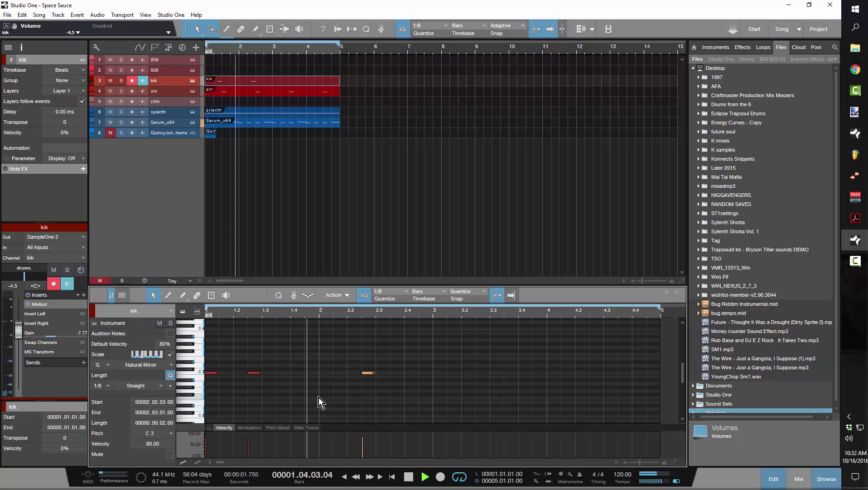
key("space")
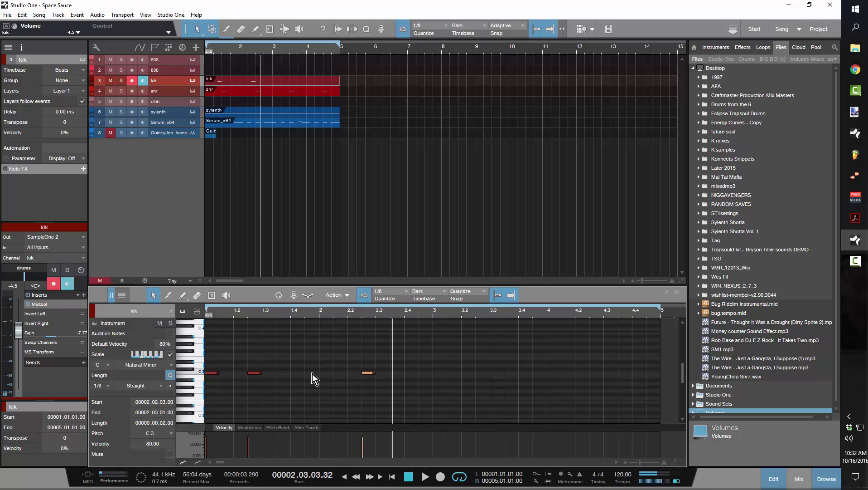
- Add a C3 kick note at 2.1.3, move the 2.2.3 kick to 2.2.1 and audition the pattern
double_click(339, 374)
left_click(369, 373)
key("alt+Left")
key("space")
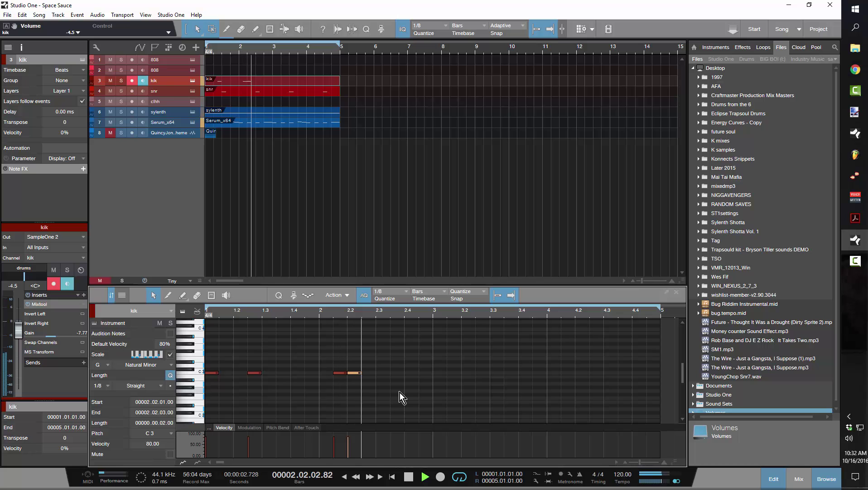
key("space")
- Add a C3 kick at 2.4.1, duplicate the two-bar kick pattern into bars 3 and 4 and play from the start
left_click(410, 373)
left_click(410, 373)
left_click_drag(492, 394, 114, 355)
key("ctrl+d")
key("Home")
key("space")
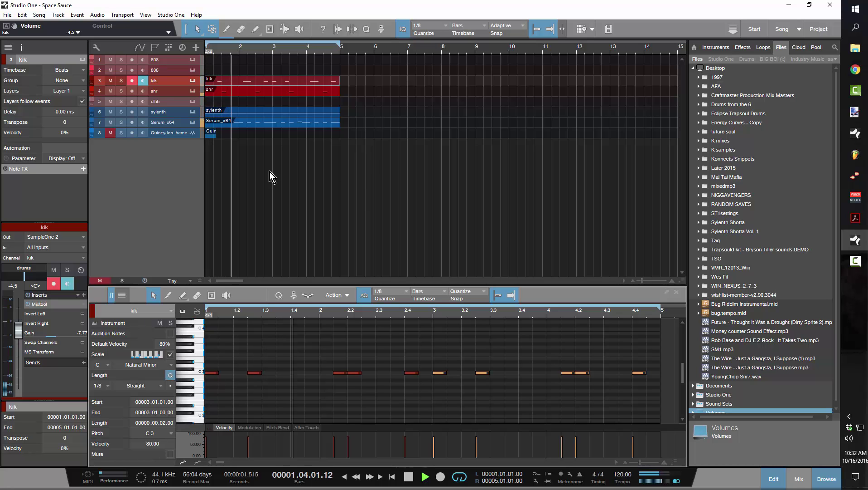
- Duplicate the Serum_x64 track completely and delete the melody part from the new copy
left_click(181, 123)
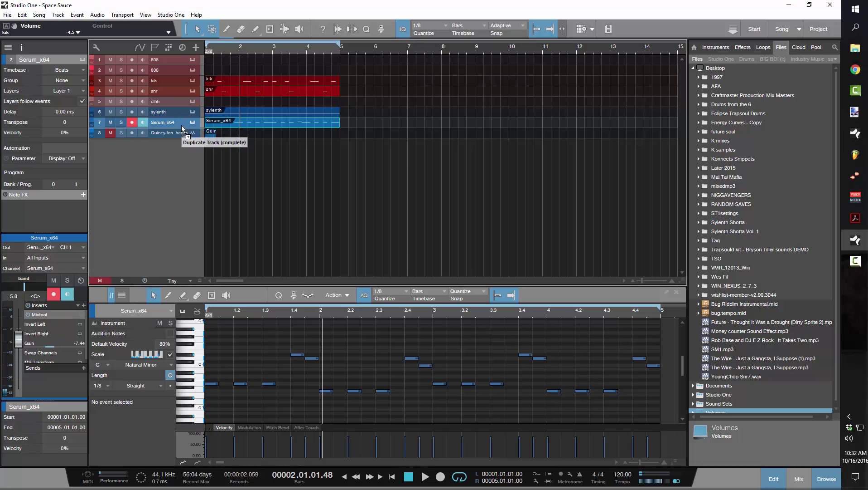
key("shift+d")
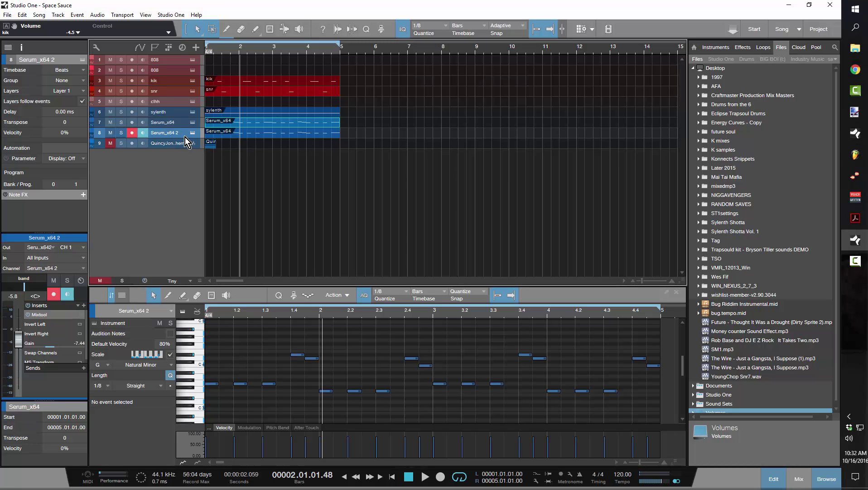
key("Delete")
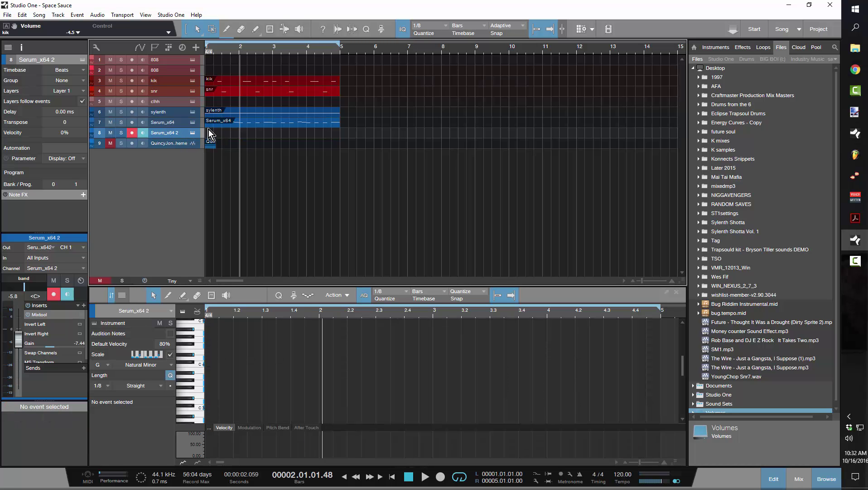
- Move the Serum_x64 2 track above the kik track, copy the kick part onto it and play from the start
left_click_drag(182, 133, 191, 81)
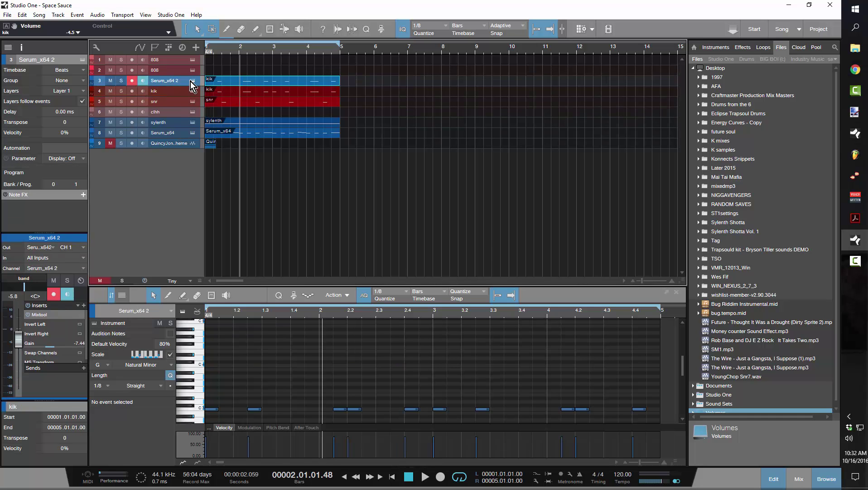
key("comma")
key("space")
- Load the BASS - 808 Nebula preset from the user SPACE SAUCE SERUM BANK into the Serum_x64 2 instrument
left_click(194, 80)
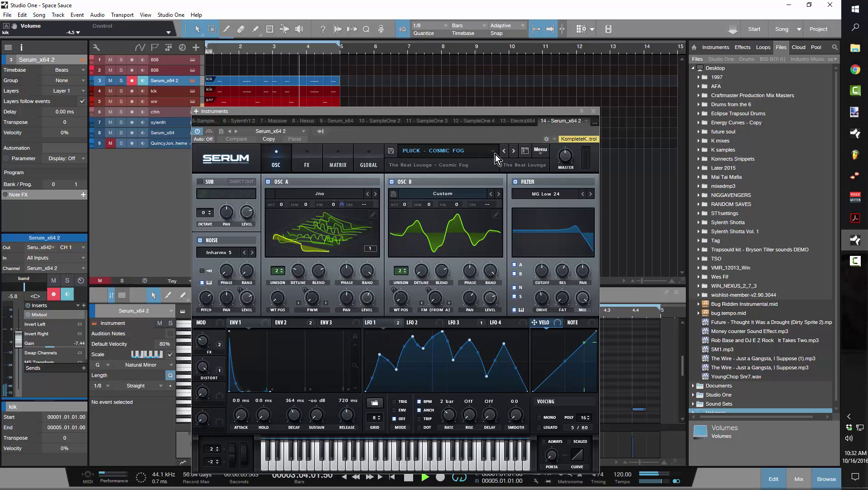
left_click(472, 150)
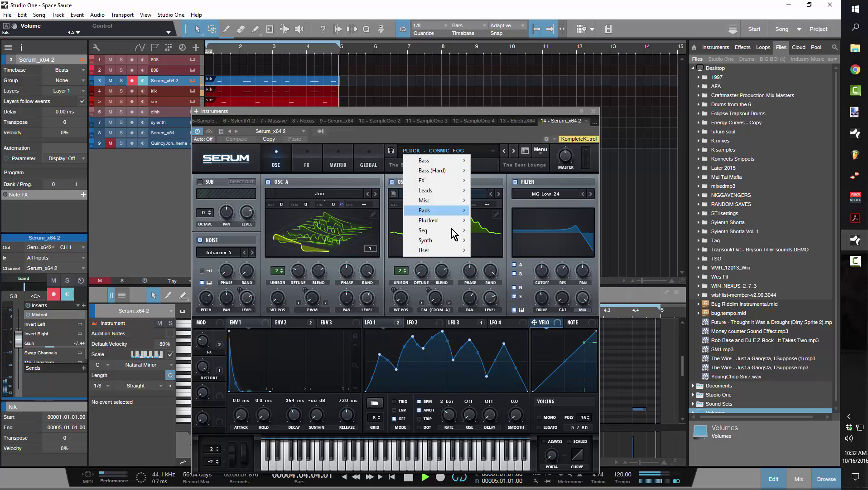
mouse_move(451, 252)
mouse_move(567, 250)
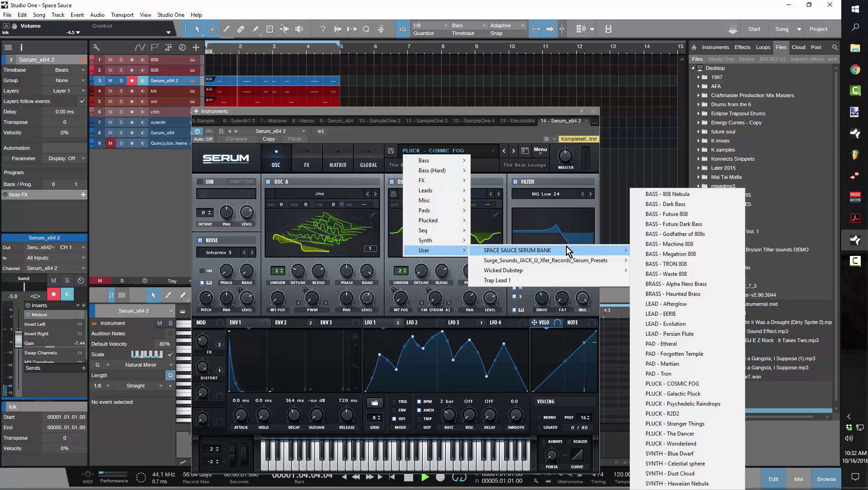
left_click(666, 195)
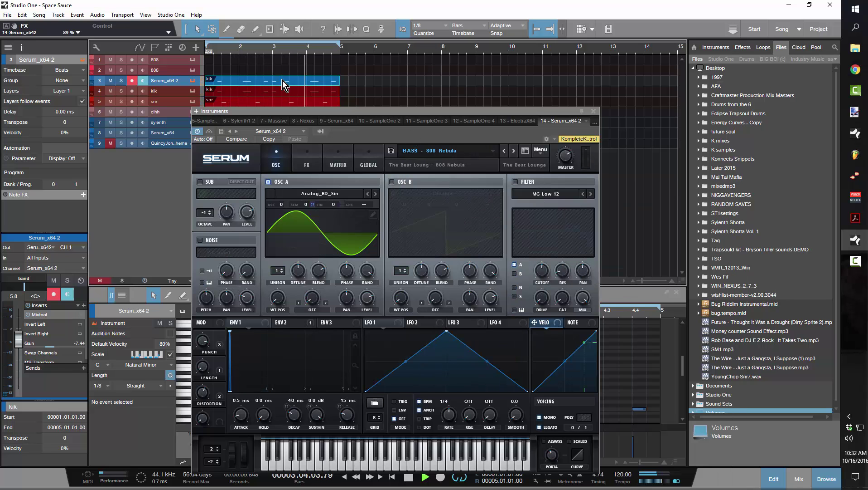
- Transpose all notes of the copied kick part on the Serum_x64 2 track down to G1
left_click_drag(539, 116, 541, 471)
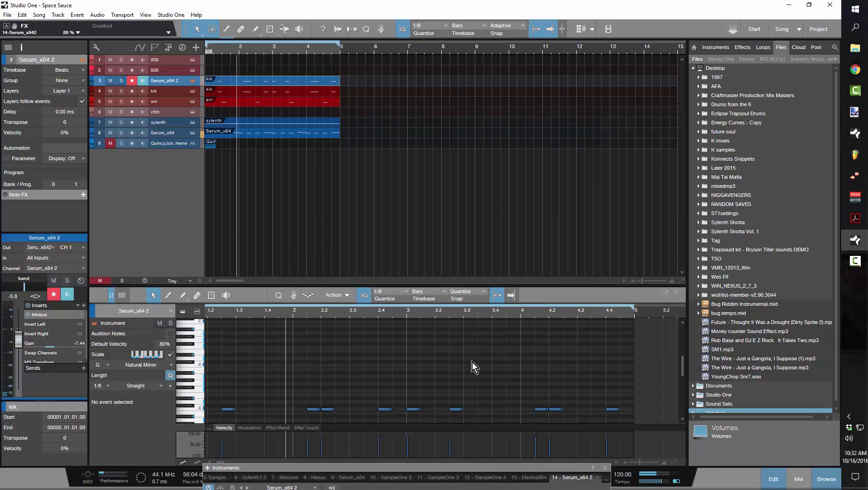
scroll(433, 314, "down", 5)
scroll(448, 354, "up", 5)
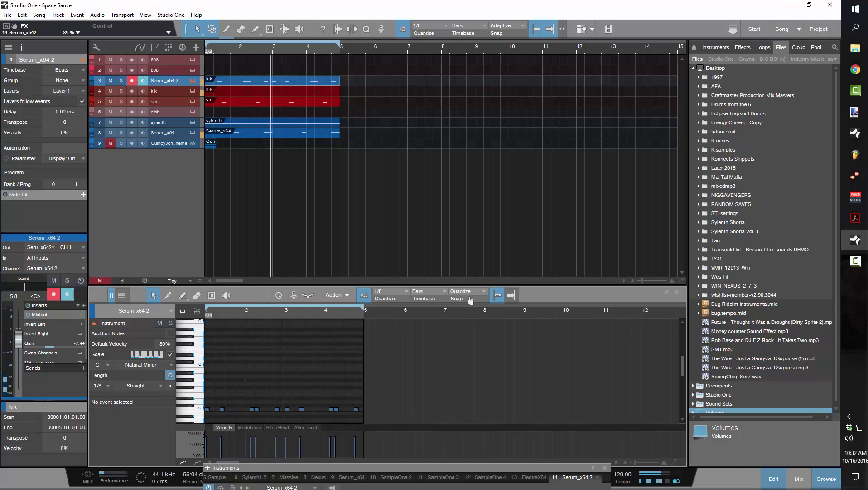
left_click_drag(426, 422, 177, 396)
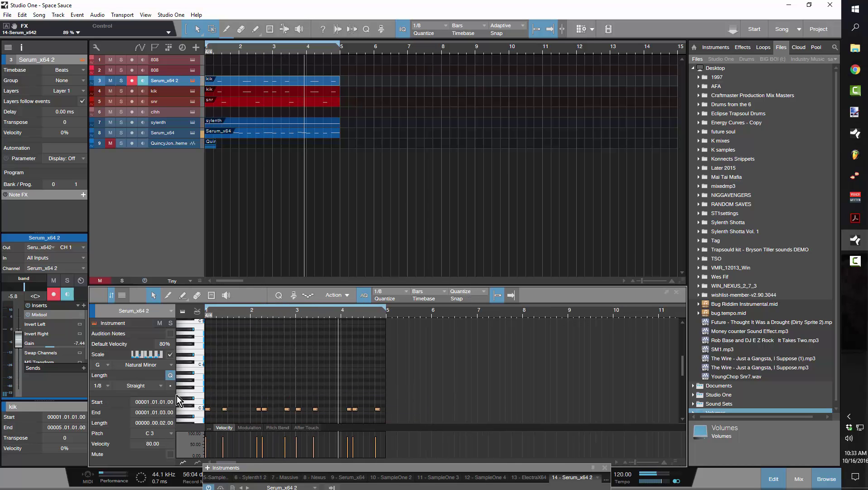
key("shift+Down")
key("shift+Down")
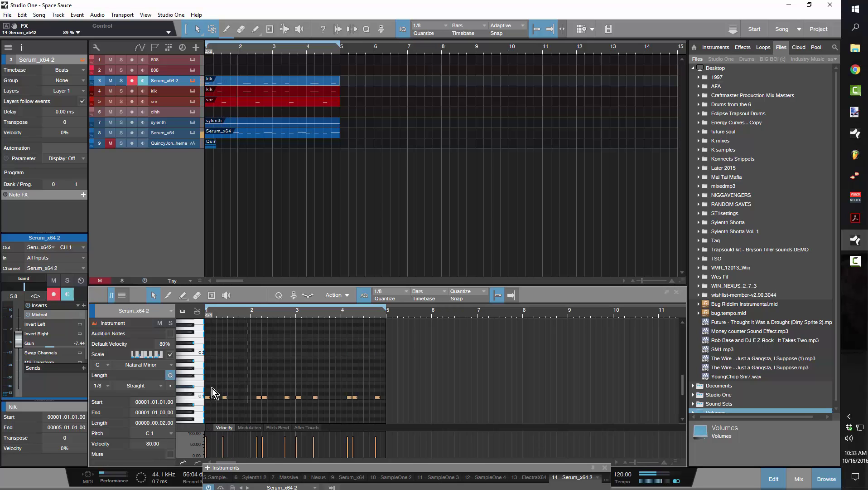
left_click_drag(208, 397, 209, 372)
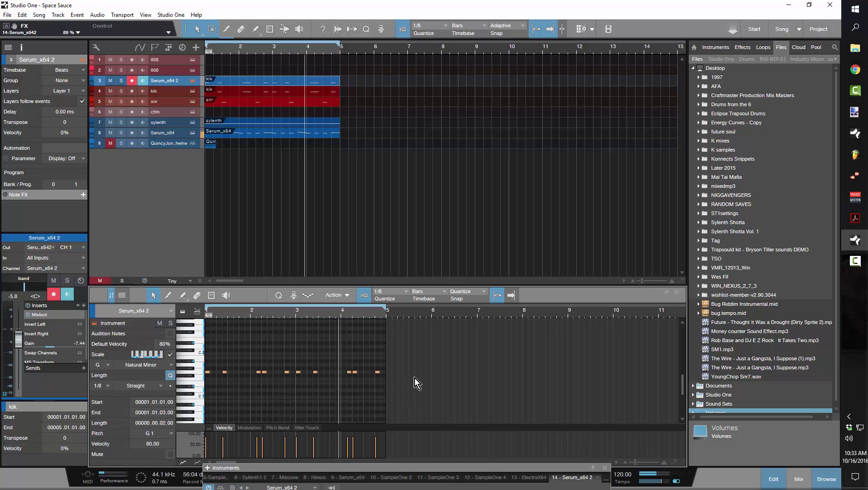
- Apply Legato length to all the G1 bass notes and extend the last note to the start of bar 5
left_click_drag(415, 377, 226, 377)
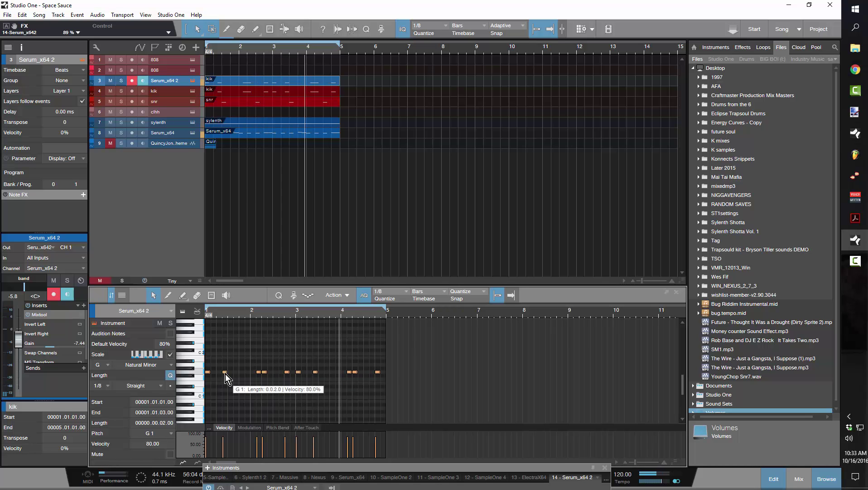
right_click(225, 373)
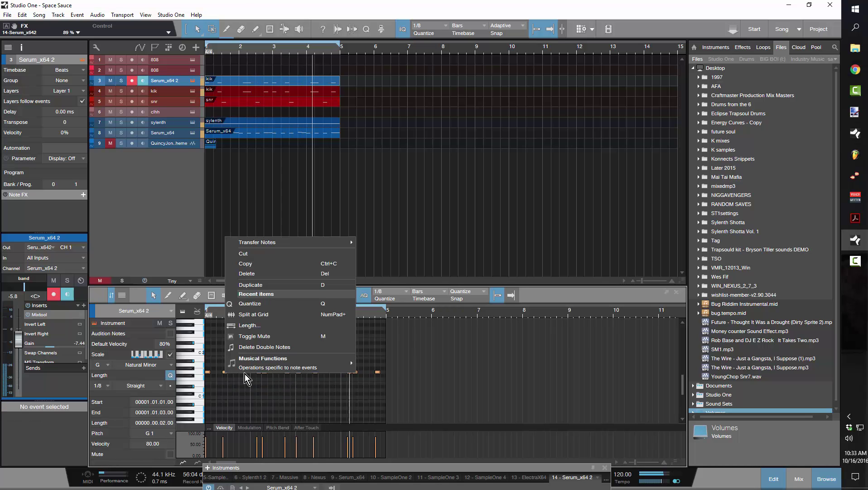
left_click(284, 324)
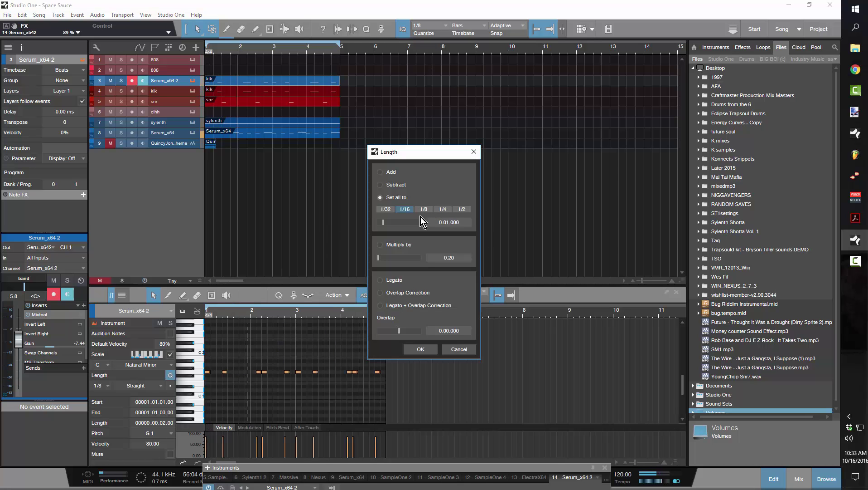
left_click(383, 278)
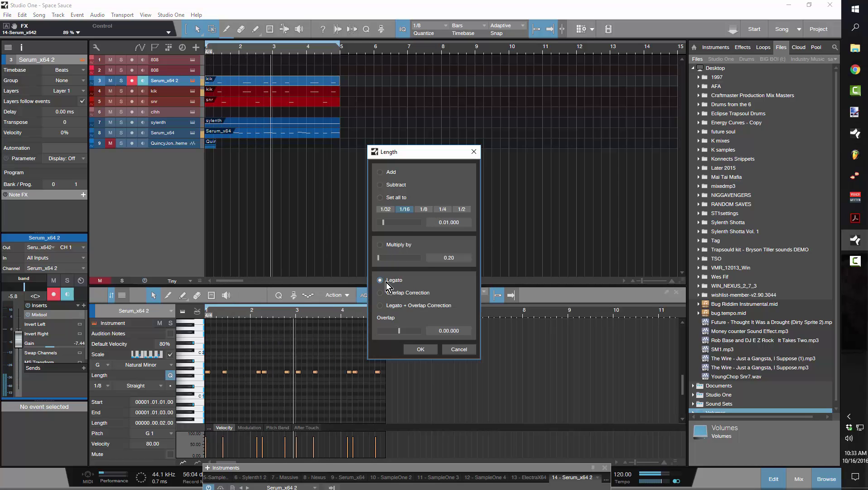
left_click(428, 346)
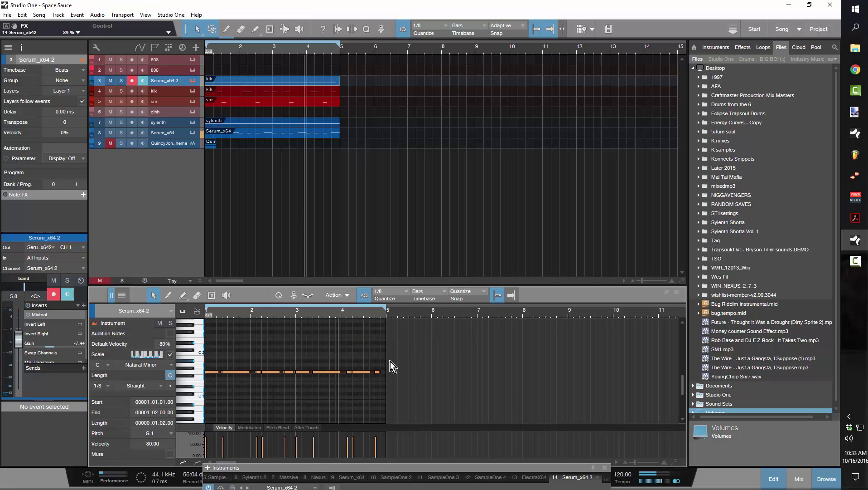
left_click(370, 401)
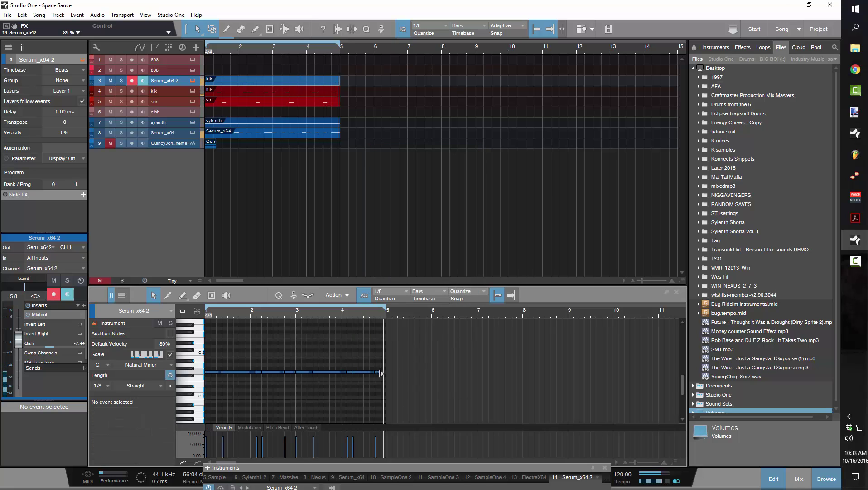
left_click(381, 372)
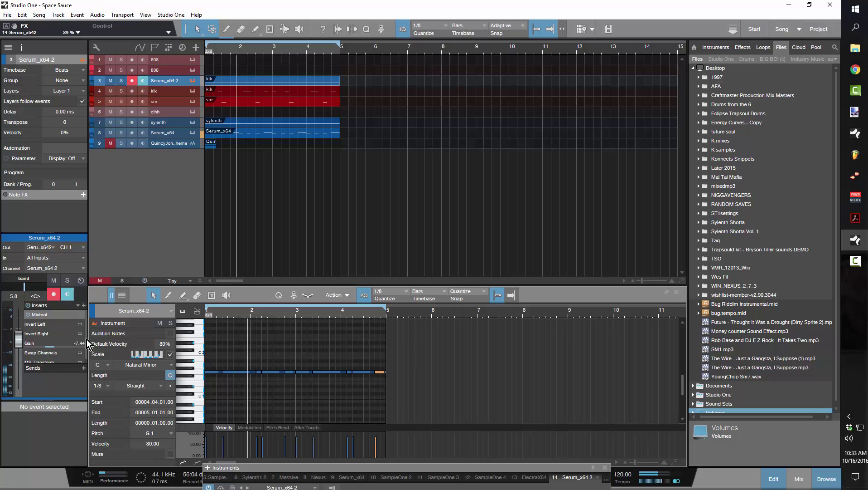
- Raise the Serum_x64 2 track volume to -3.3 dB and step through the presets to BASS - Future 808
left_click_drag(18, 338, 18, 335)
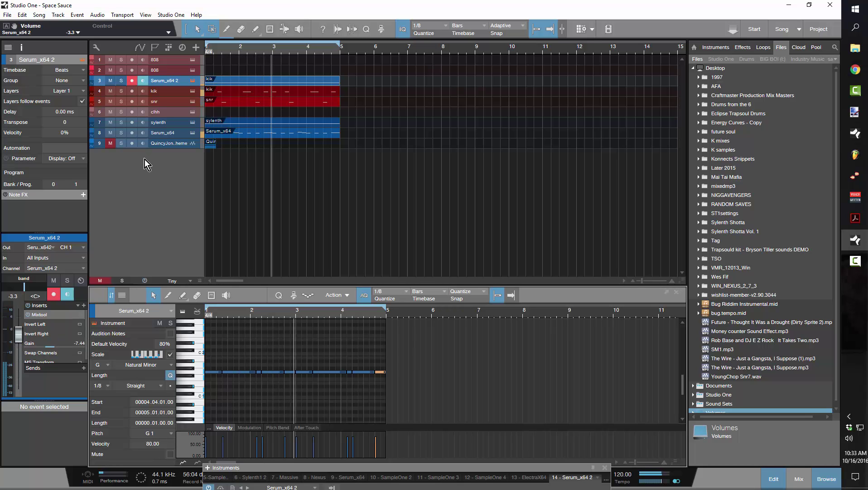
left_click(191, 80)
left_click(194, 81)
left_click_drag(400, 464, 325, 84)
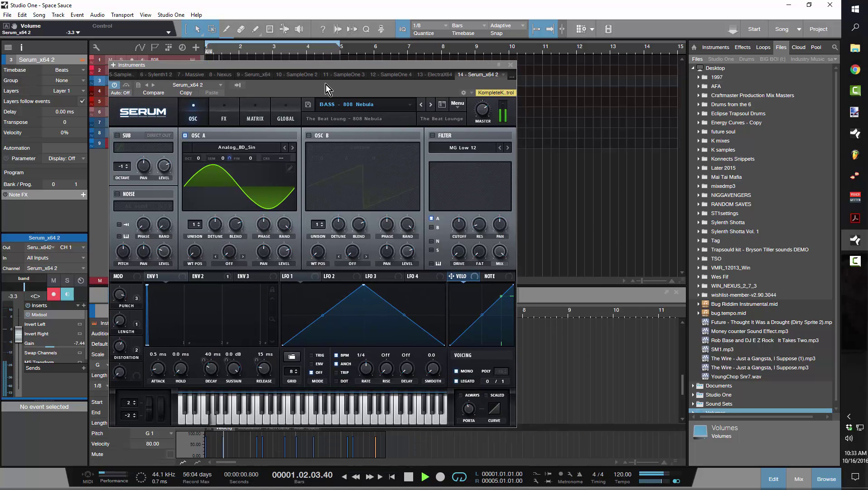
left_click(432, 105)
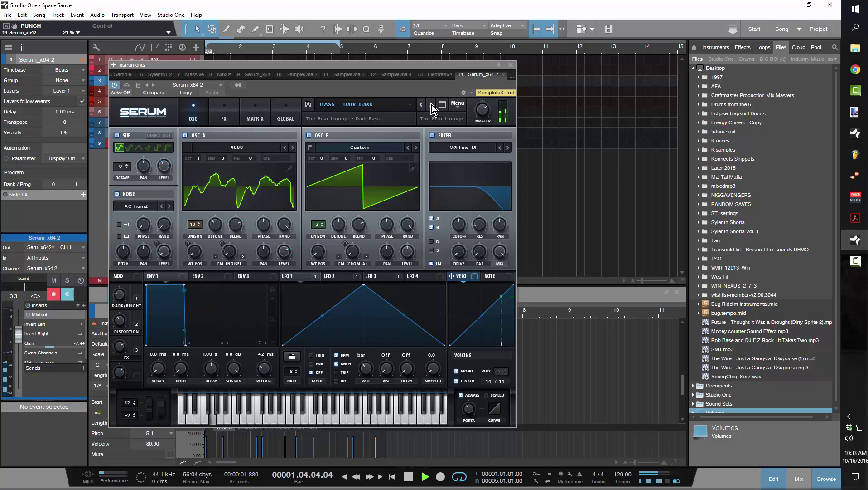
left_click(431, 104)
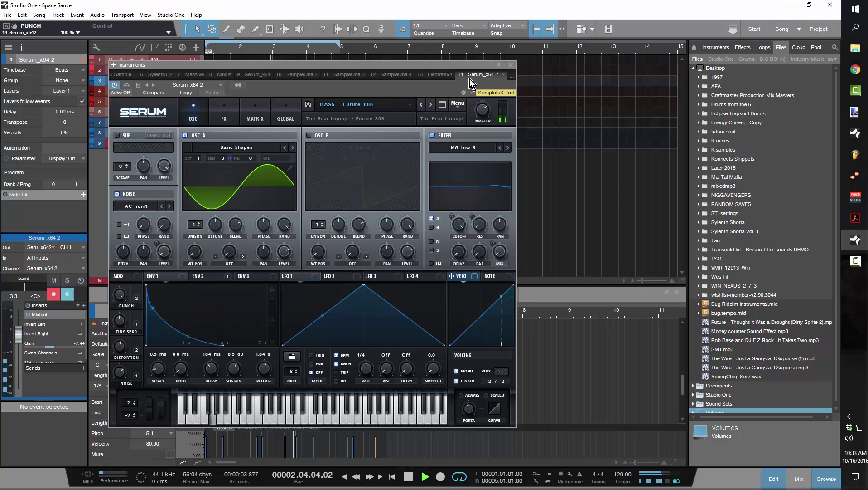
- Transpose all the bass notes on the Serum_x64 2 track up one octave to G2
left_click_drag(453, 66, 419, 441)
left_click_drag(451, 386, 101, 360)
key("shift+Up")
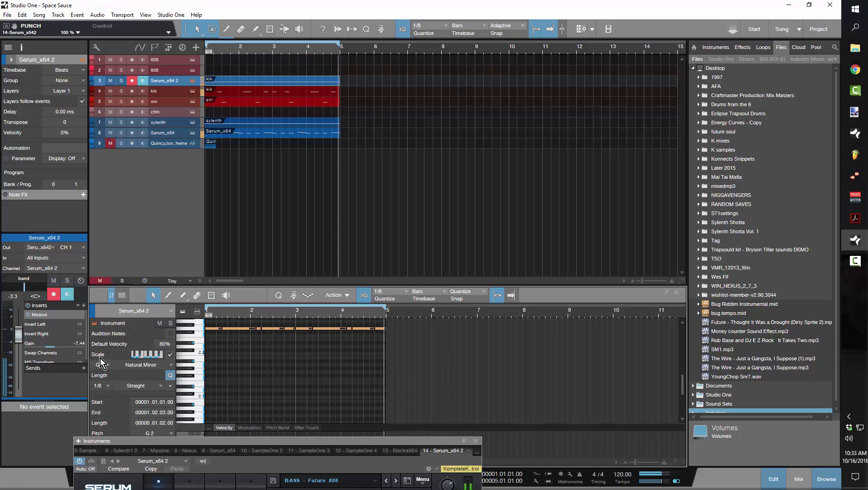
left_click_drag(279, 439, 379, 108)
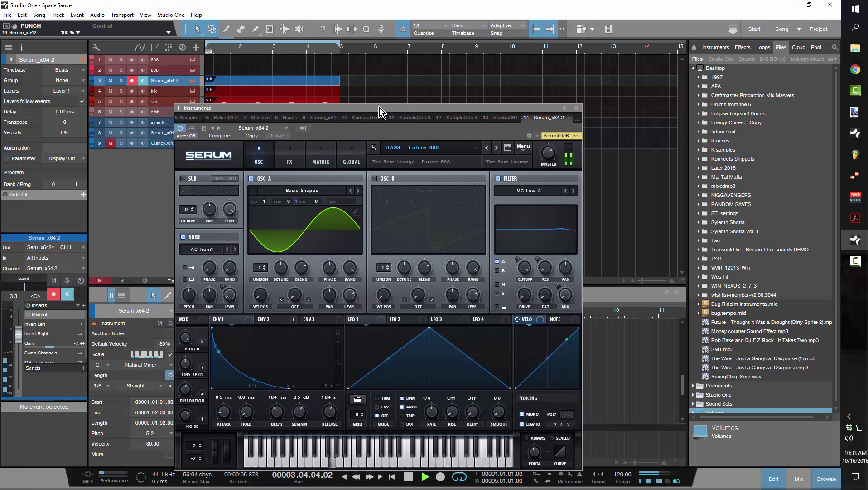
left_click_drag(379, 107, 432, 420)
- Set the length of all the G2 bass notes to 1/8
left_click_drag(409, 342, 218, 325)
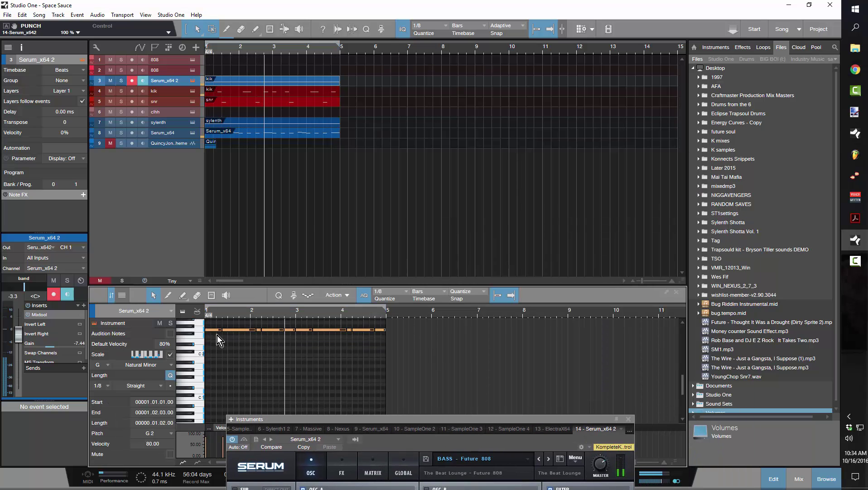
right_click(216, 329)
left_click(266, 395)
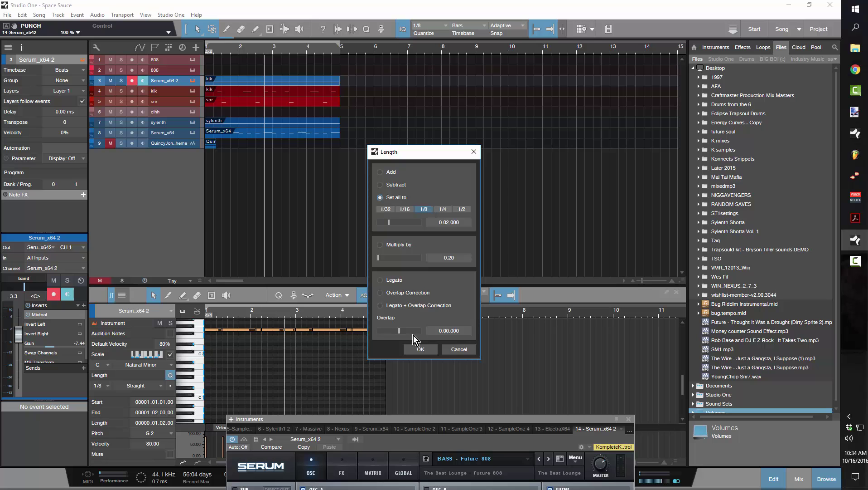
left_click(416, 349)
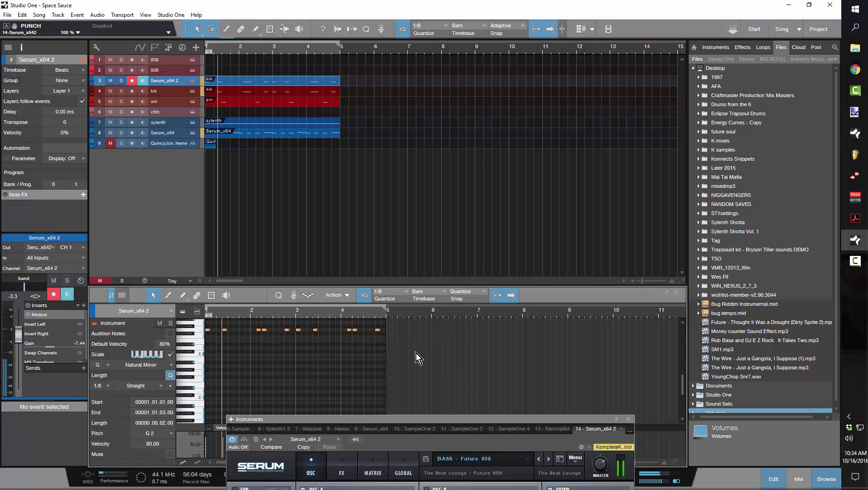
- Close the Serum window, return to the song start and listen to the looped beat with the bass
left_click_drag(410, 421, 427, 120)
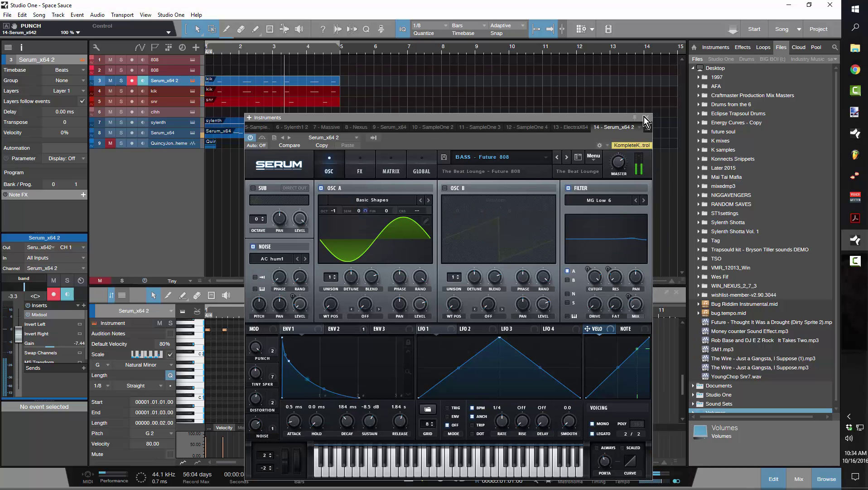
left_click(645, 117)
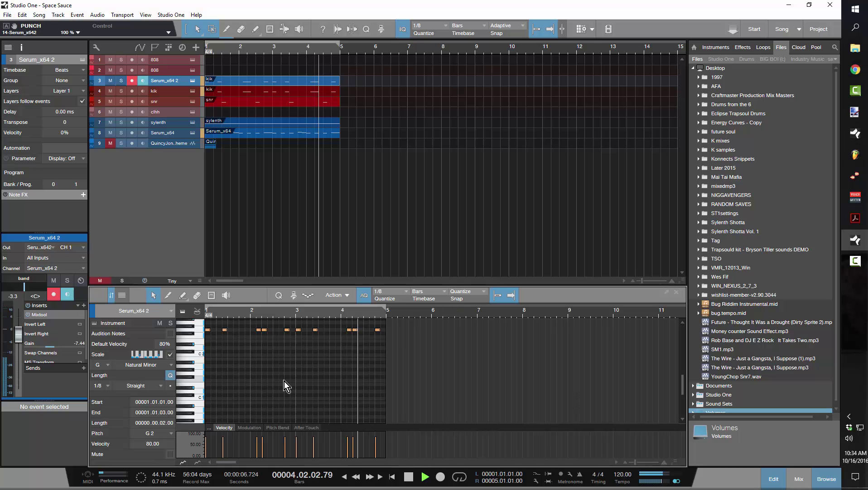
scroll(317, 385, "up", 3)
key("space")
key("comma")
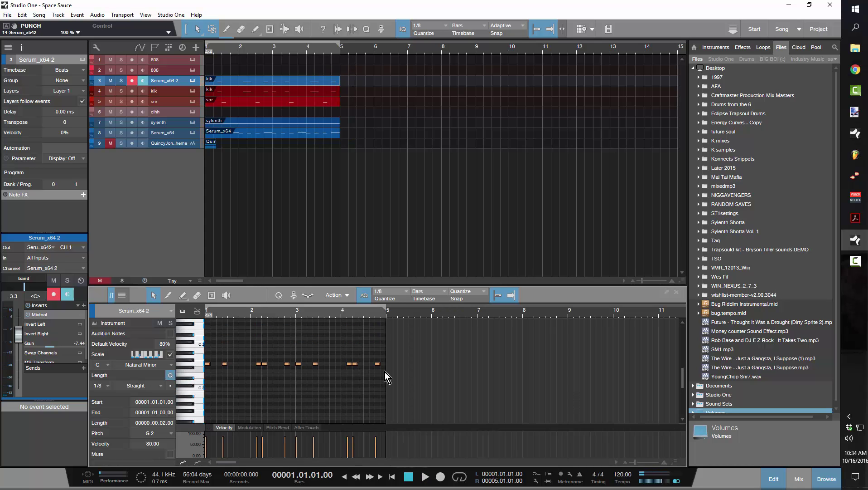
key("KP_Divide")
key("space")
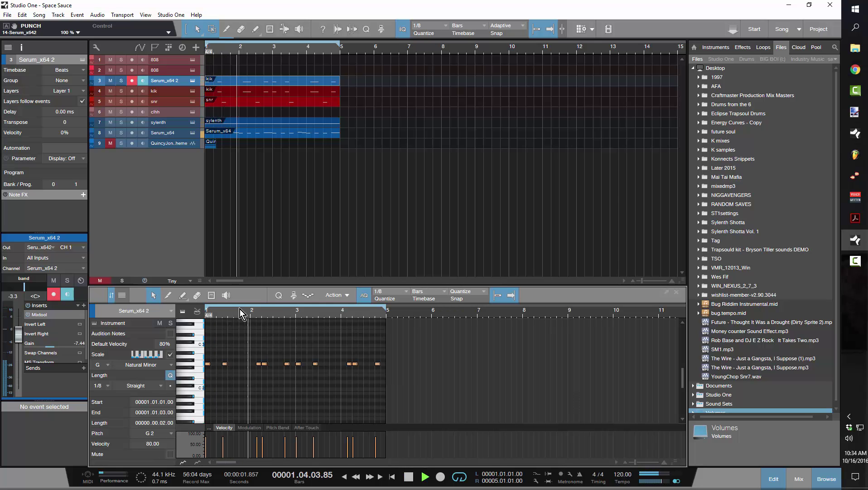
- Raise the Serum_x64 2 bass note at 2.1.3 to D#3 and listen to the change
left_click_drag(241, 308, 360, 400)
key("space")
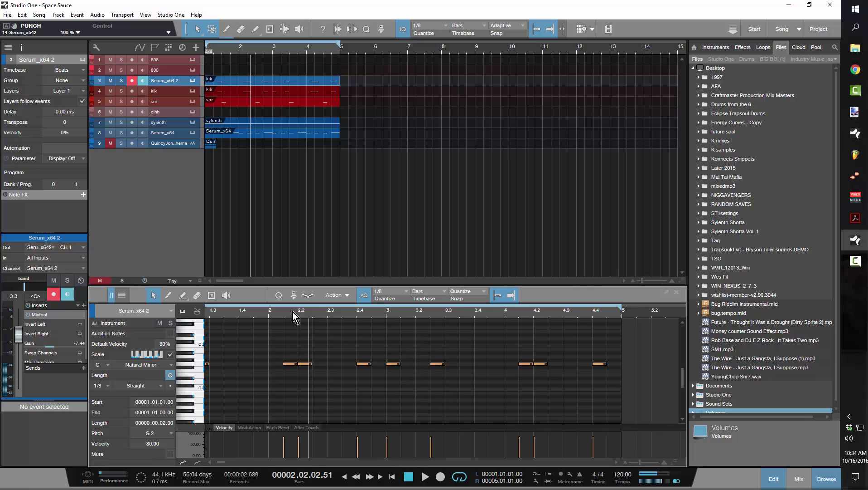
key("w")
left_click(307, 378)
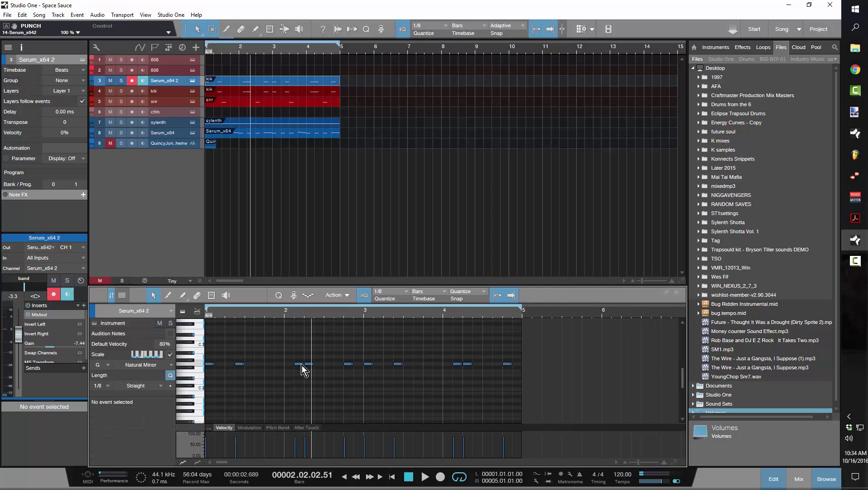
left_click_drag(302, 364, 303, 347)
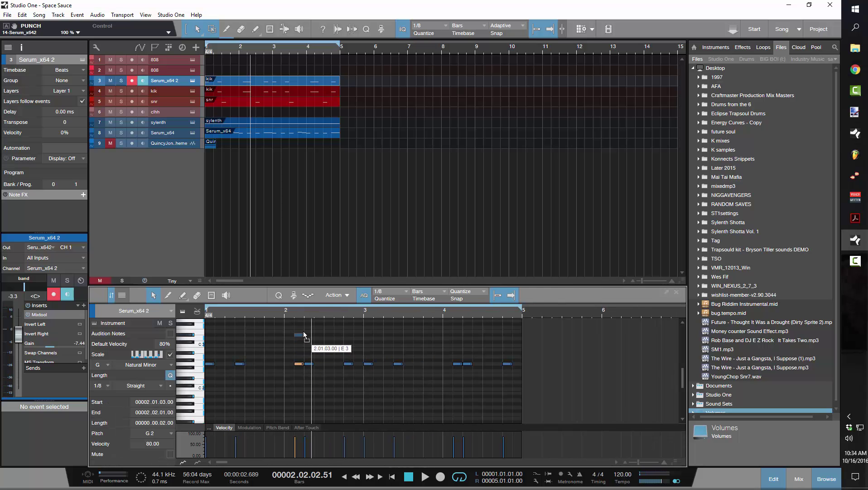
key("space")
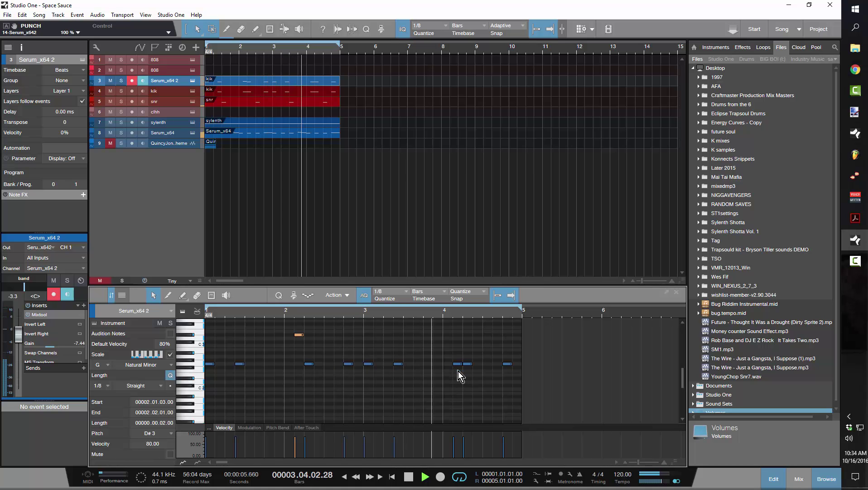
- Raise the bass note at 4.1.3 to D#3 and replay the loop from the song start
key("space")
left_click_drag(458, 364, 455, 335)
key("Home")
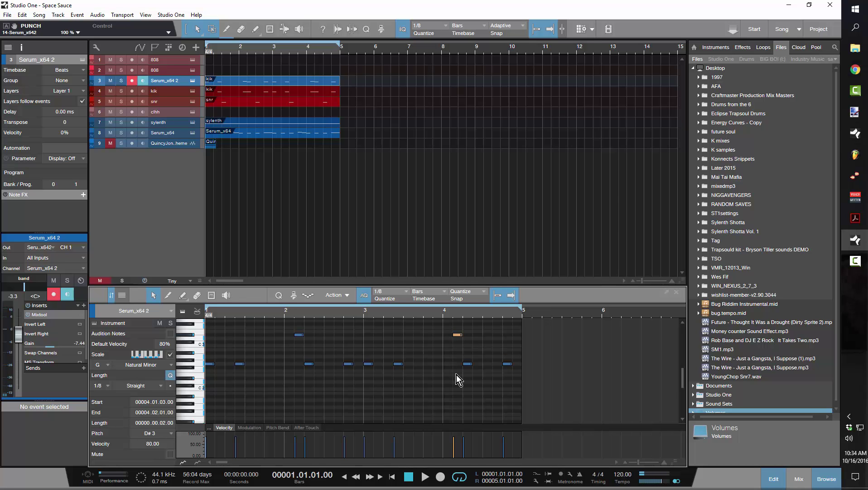
key("space")
key("space")
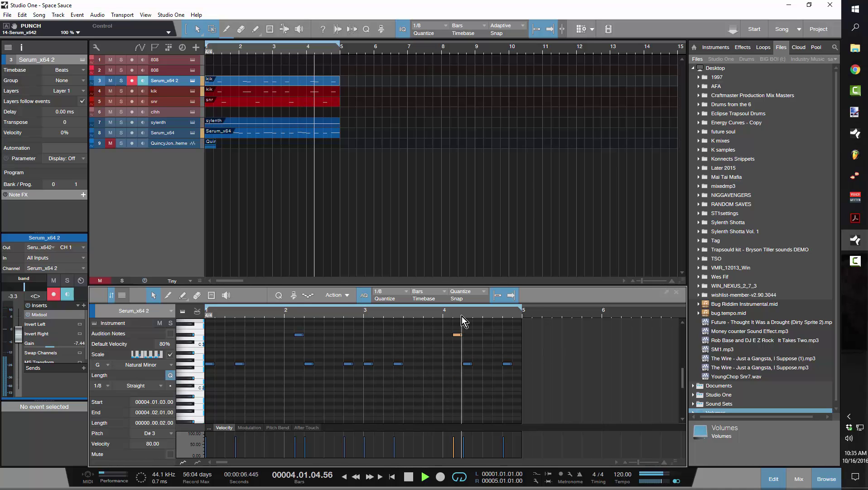
- Add a 1/8 bass note at 4.3.1, move it to D3 and listen to the loop
double_click(487, 364)
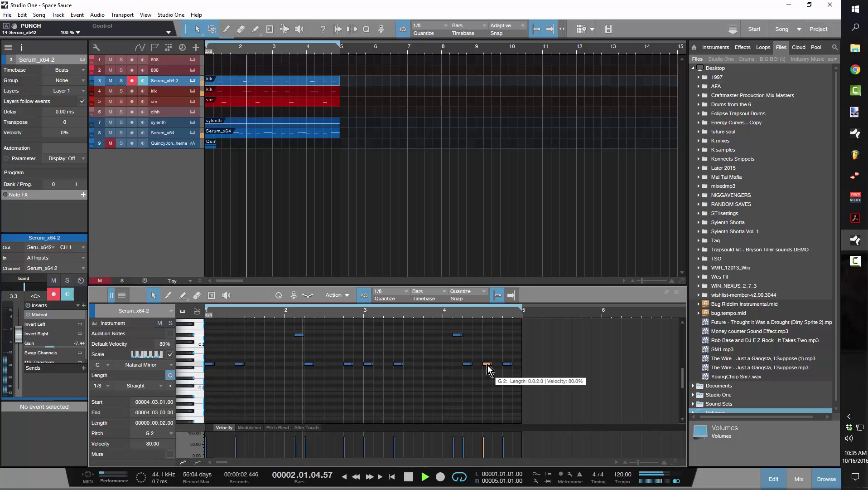
left_click_drag(487, 363, 486, 338)
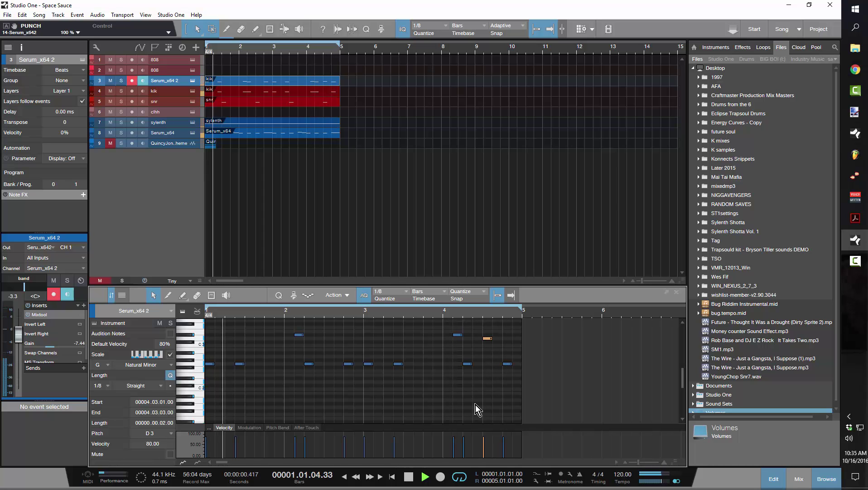
key("space")
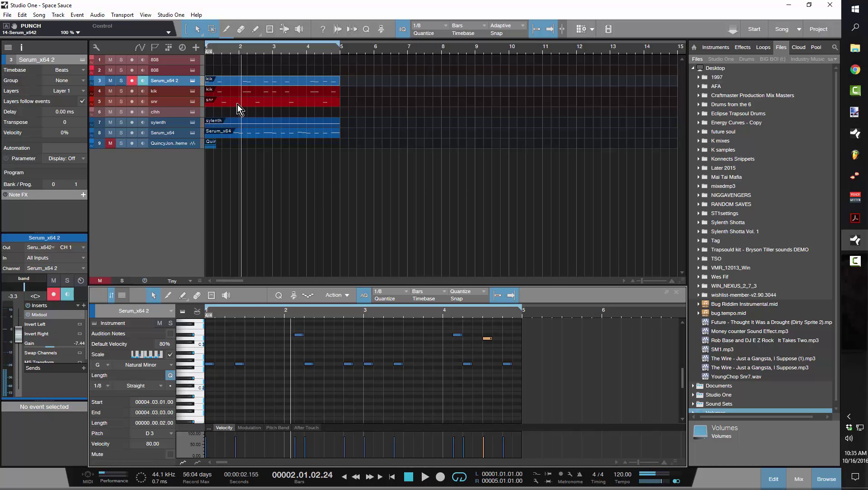
- Create a four-bar clip on the clhh track and fill its first bar with 1/8 hi-hat notes on C3
left_click(226, 112)
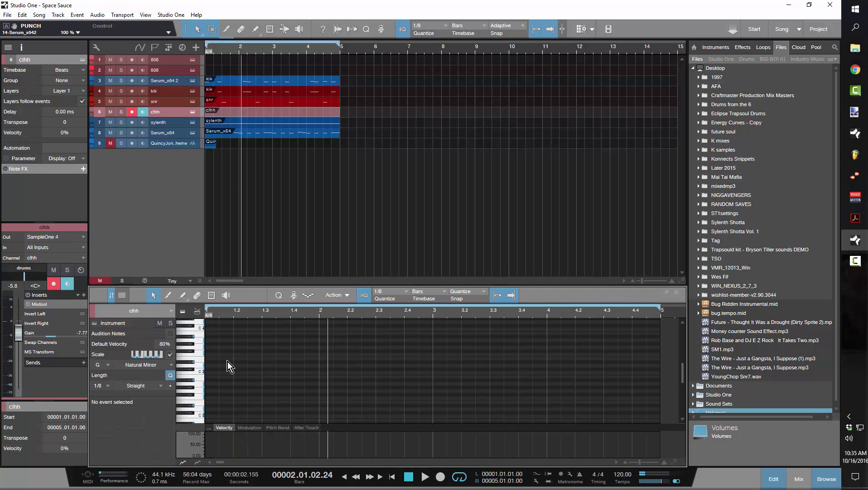
double_click(210, 373)
key("d")
key("d")
key("d")
key("d")
key("d")
key("d")
key("d")
- Play the hi-hats with the beat and lower the clhh track volume to -16.5 dB
key("space")
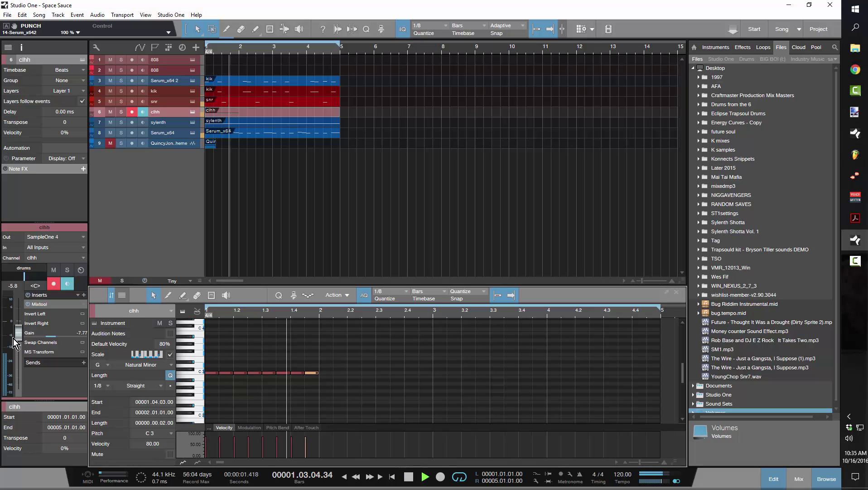
left_click_drag(13, 338, 17, 361)
key("space")
- Set the quantize grid to 1/32 triplets, split the hi-hat note at 1.1.3 into a roll and listen
left_click(231, 387)
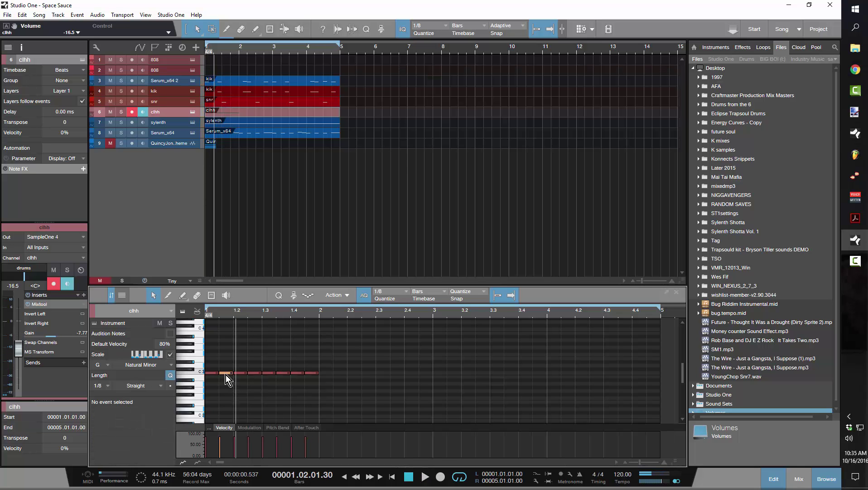
left_click(226, 375)
left_click(395, 293)
left_click(432, 326)
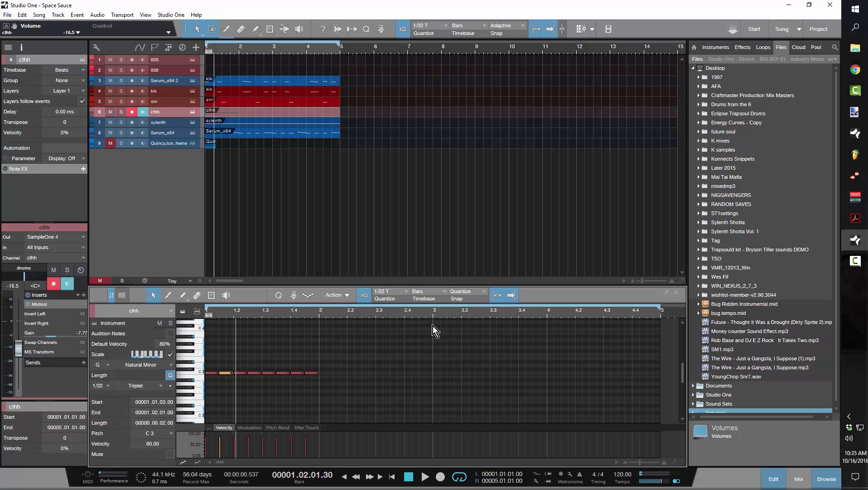
key("space")
key("space")
- Duplicate the first bar of hi-hats into bar 2 and split the note at 2.2.3 into 1/32 triplets
left_click_drag(354, 386, 209, 361)
left_click_drag(362, 382, 266, 374)
key("d")
left_click(391, 378)
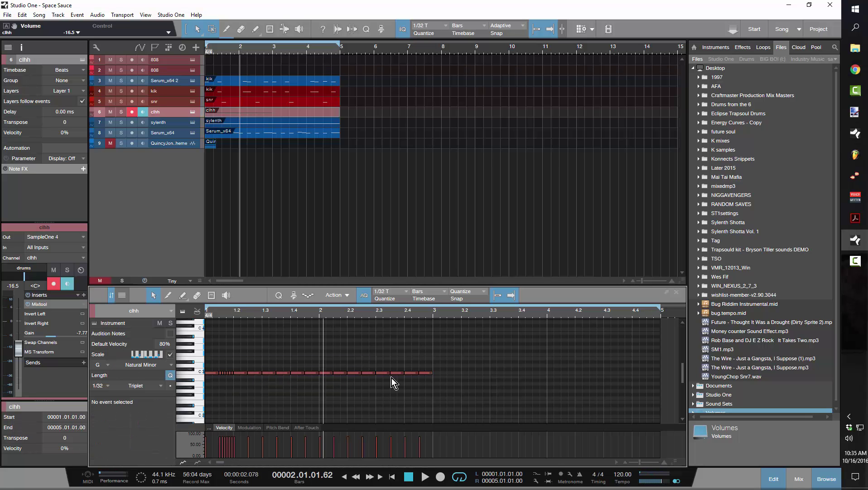
left_click(368, 373)
key("alt+x")
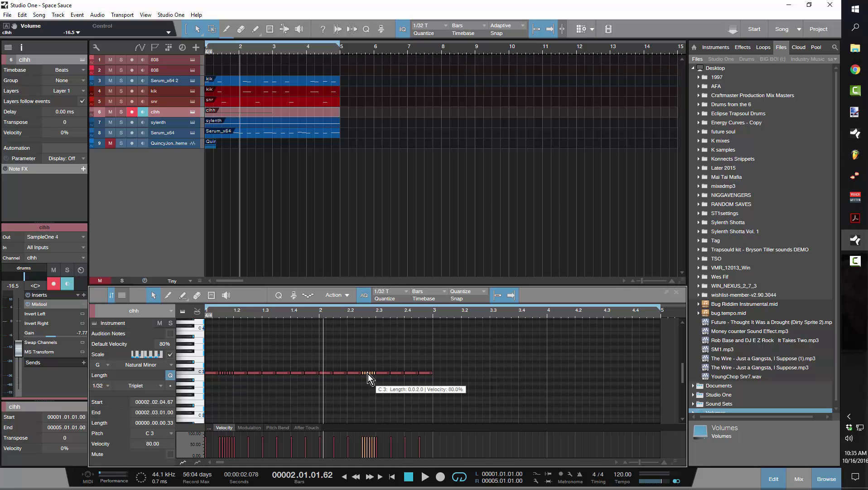
- Duplicate the two-bar hi-hat pattern into bars 3 and 4 and play the loop
left_click_drag(512, 407, 205, 336)
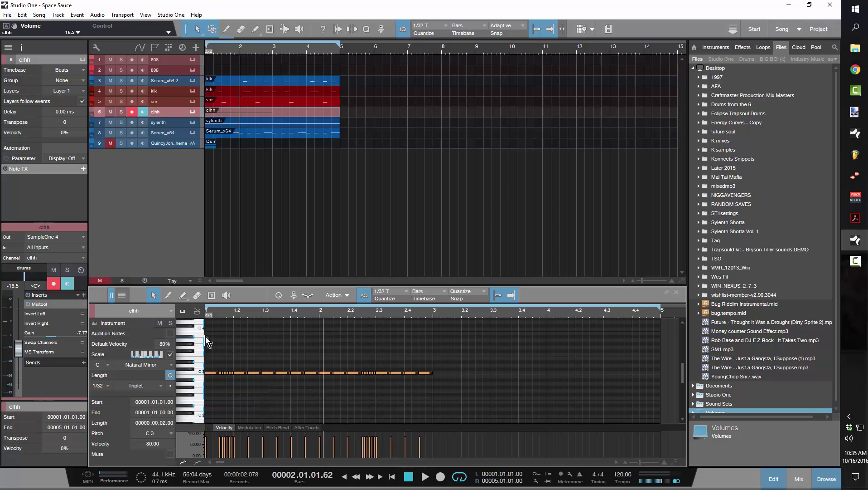
key("d")
key("space")
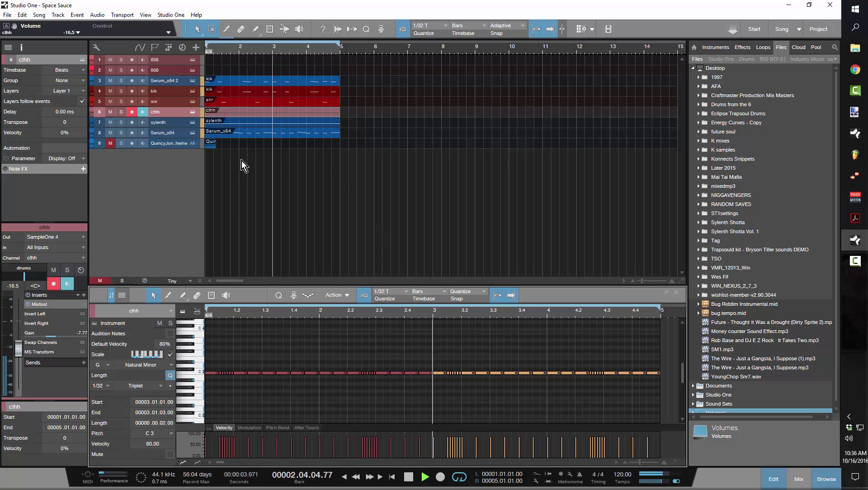
- Compare the looped beat with the QuincyJones sample track briefly unmuted, mute the sample again and stop playback
left_click(111, 144)
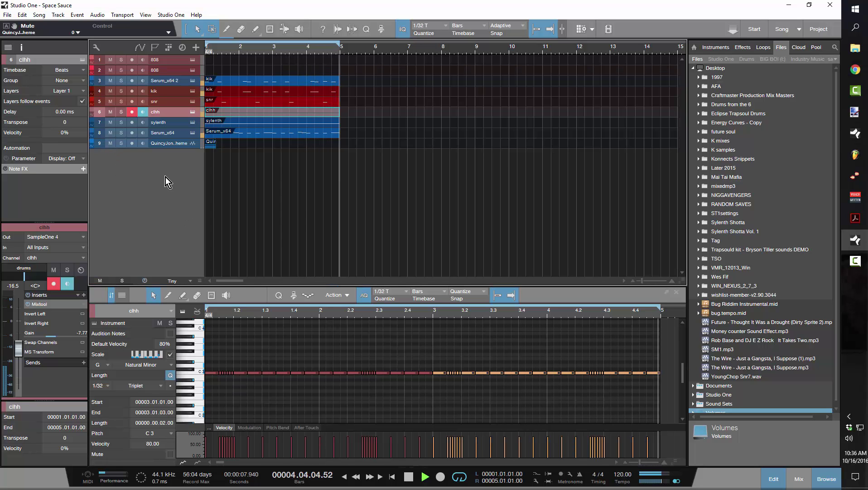
left_click(110, 143)
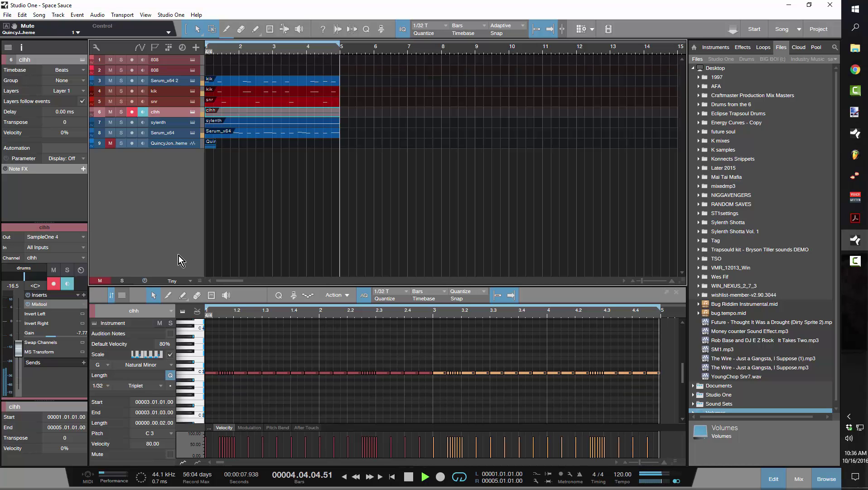
key("space")
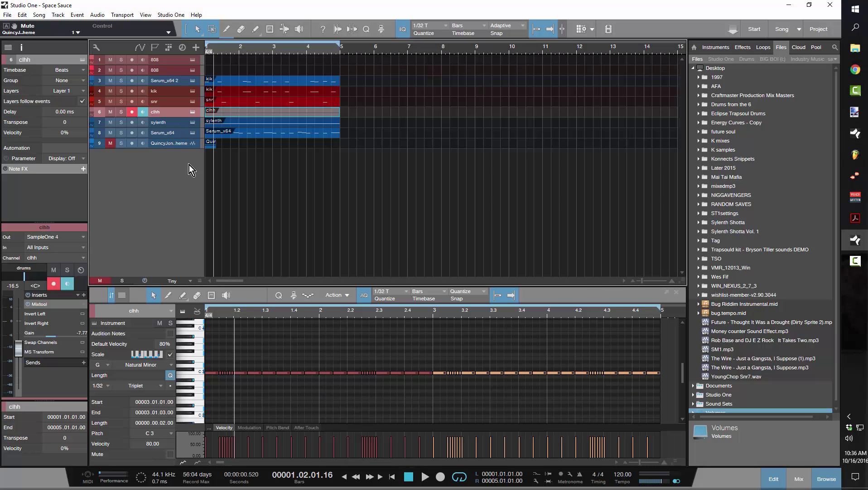
- Duplicate the sylenth track complete with its notes and open the copy's Sylenth1 instrument
left_click(179, 123)
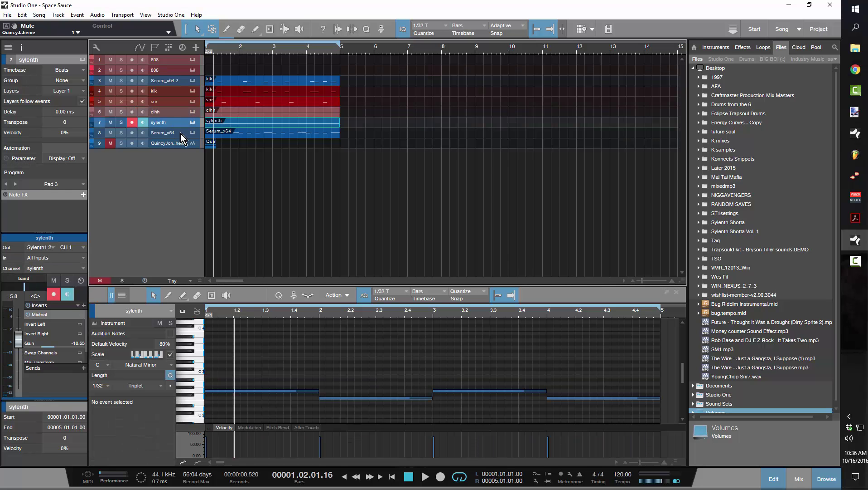
left_click(181, 131)
key("Up")
key("shift+d")
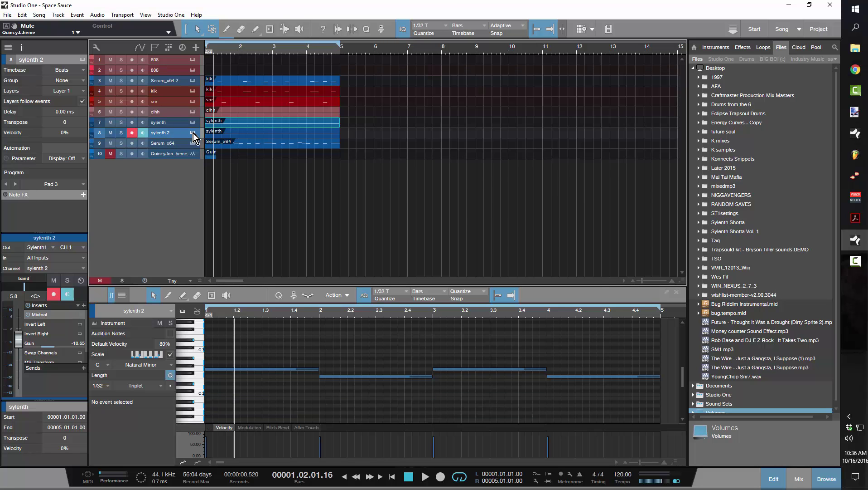
left_click(228, 133)
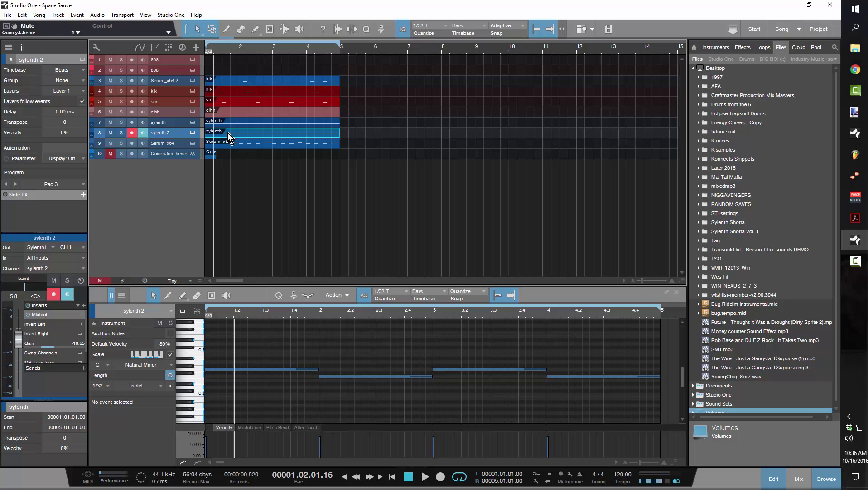
left_click(194, 132)
- Audition the string presets on sylenth 2, from Strings 1 through String 2 and Strings 3 to 079: Init
left_click(493, 226)
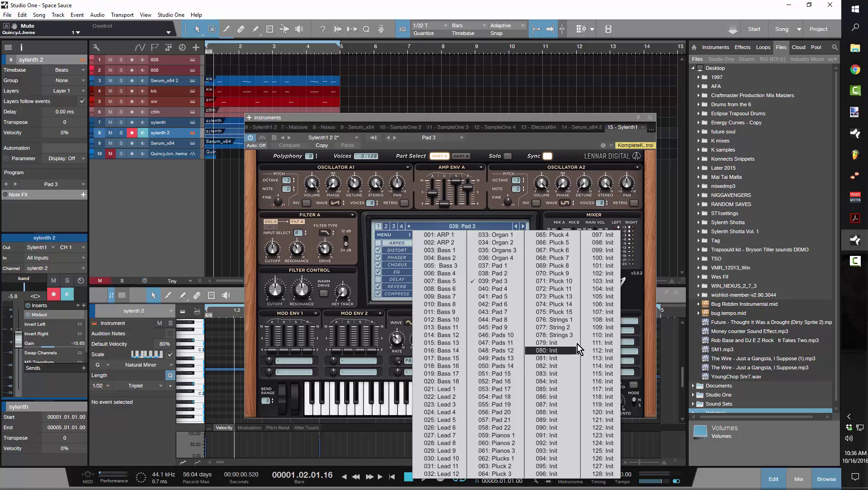
left_click(562, 320)
left_click(561, 321)
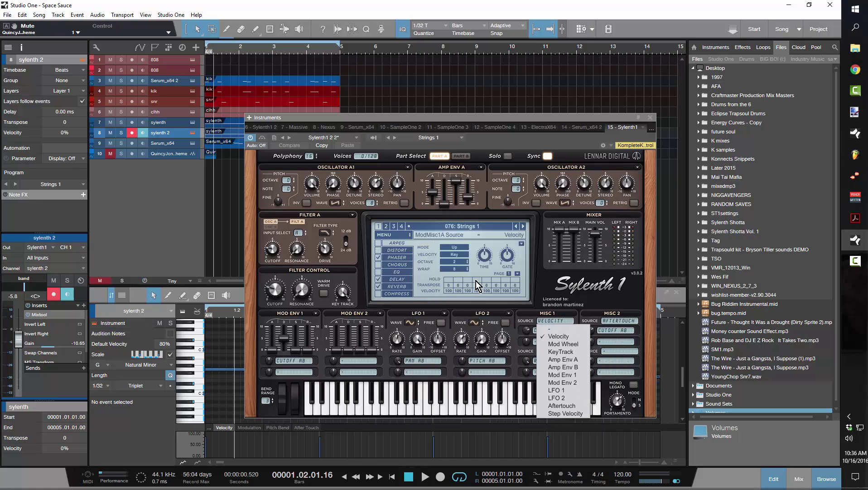
left_click(369, 121)
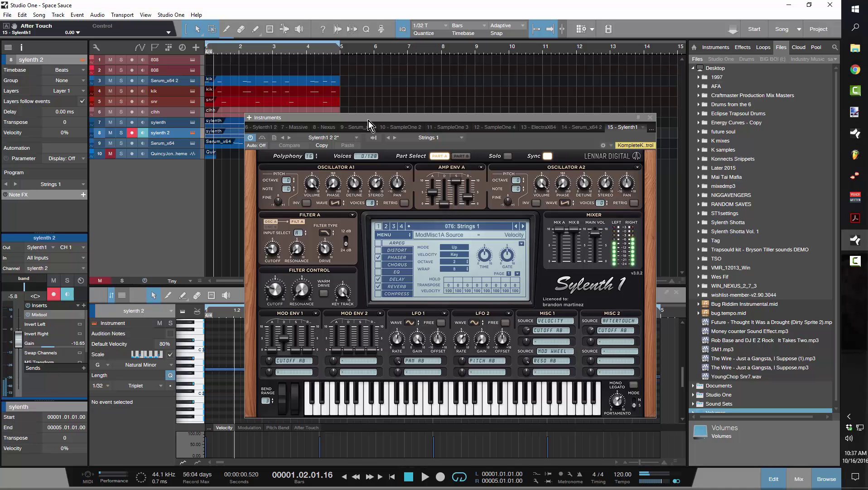
left_click(525, 226)
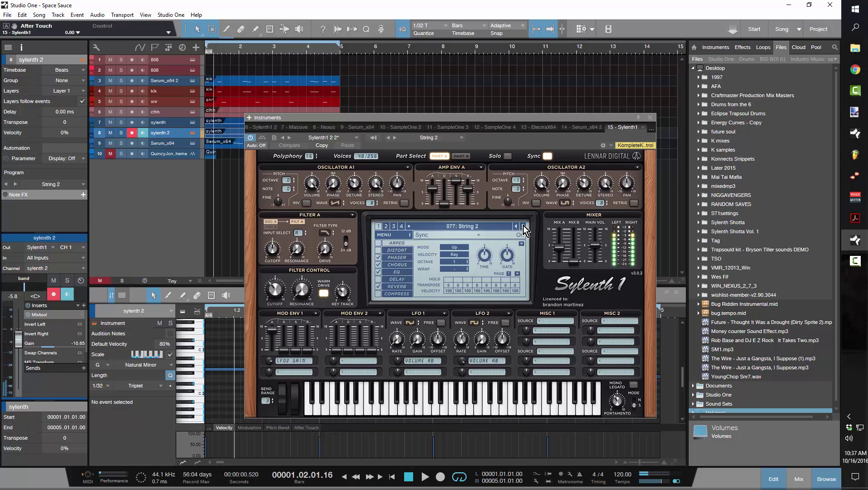
left_click(524, 226)
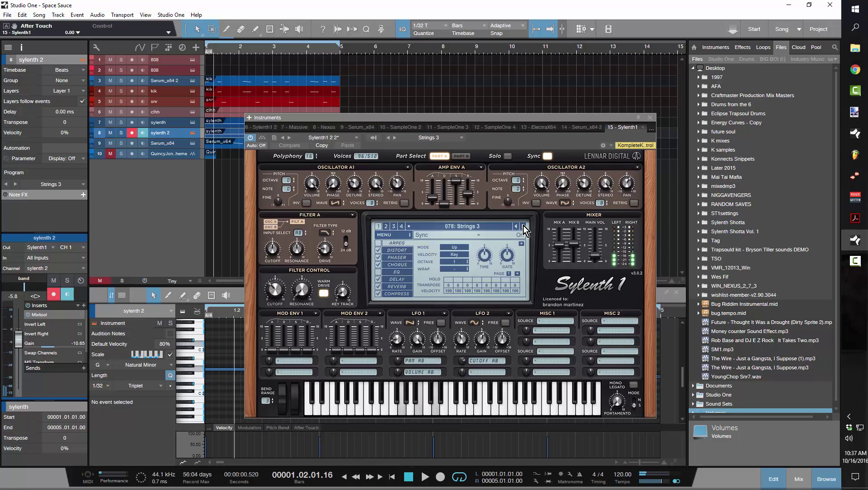
left_click(524, 227)
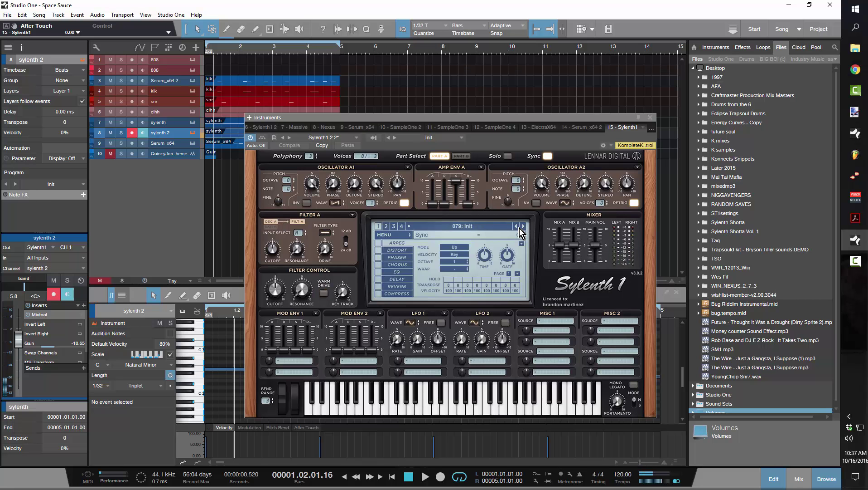
- Audition the Pianos 1, Pianos 2 and Pianos 3 presets on the sylenth 2 track
left_click(505, 228)
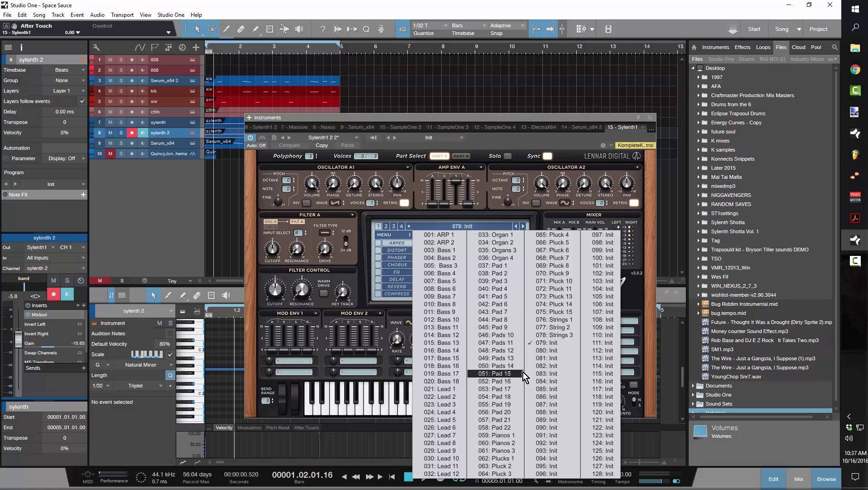
left_click(513, 436)
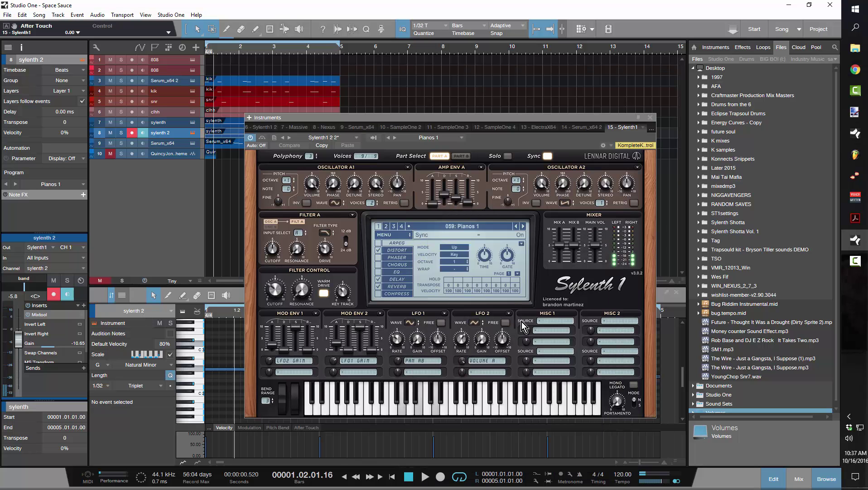
left_click(524, 227)
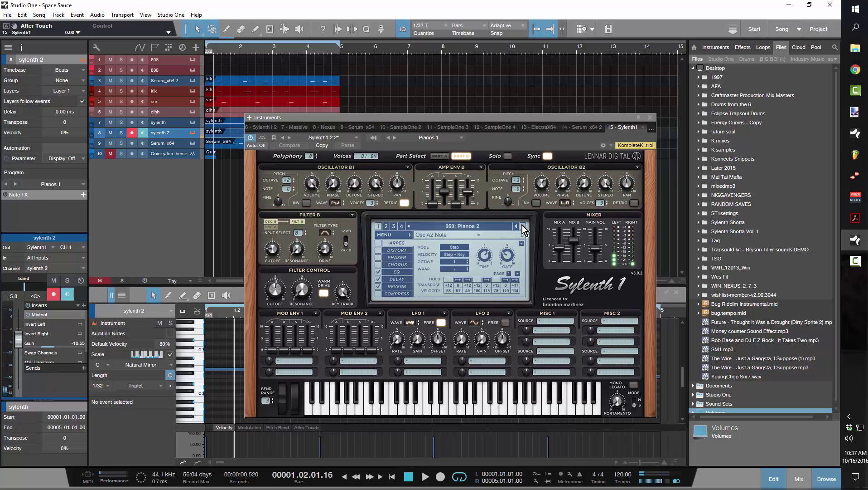
left_click(524, 226)
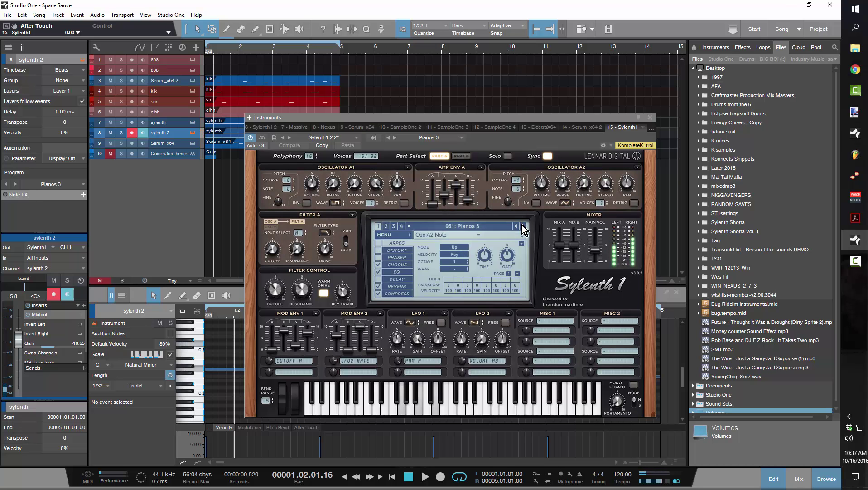
- Load the preset 033: Organ 1 on the sylenth 2 track
left_click(504, 228)
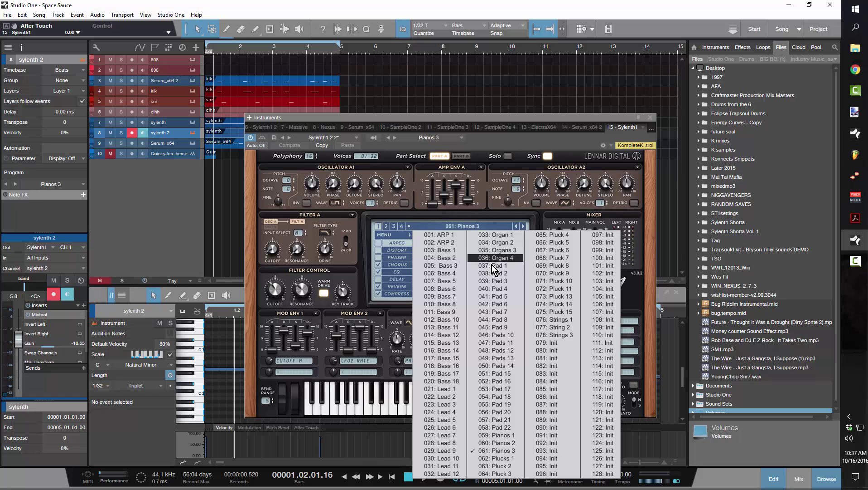
left_click(492, 239)
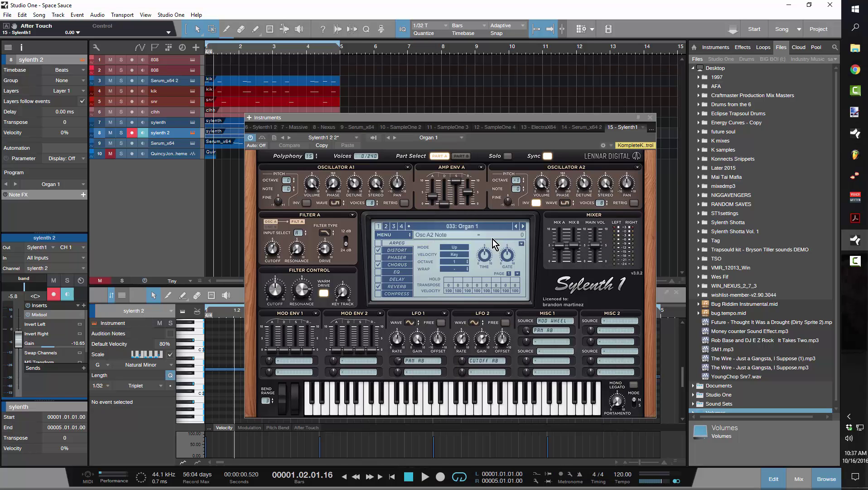
- Step through the organ presets on sylenth 2, load 036: Organ 4 and audition it with the beat
left_click(522, 227)
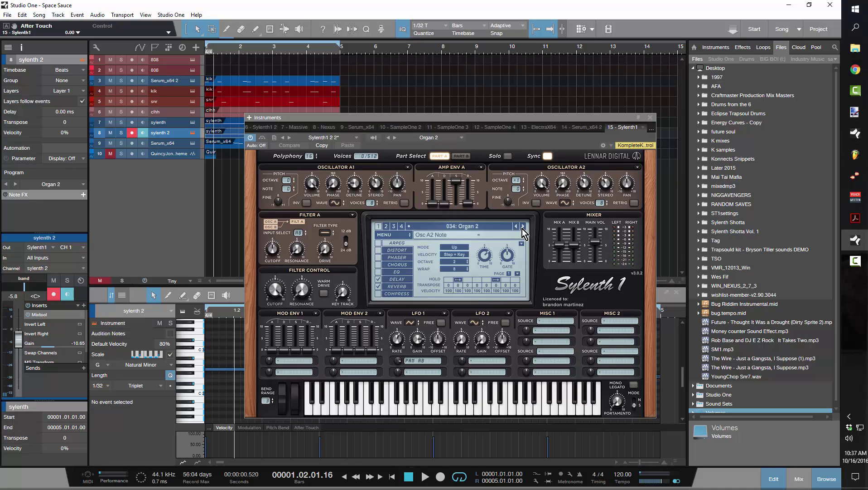
left_click(523, 229)
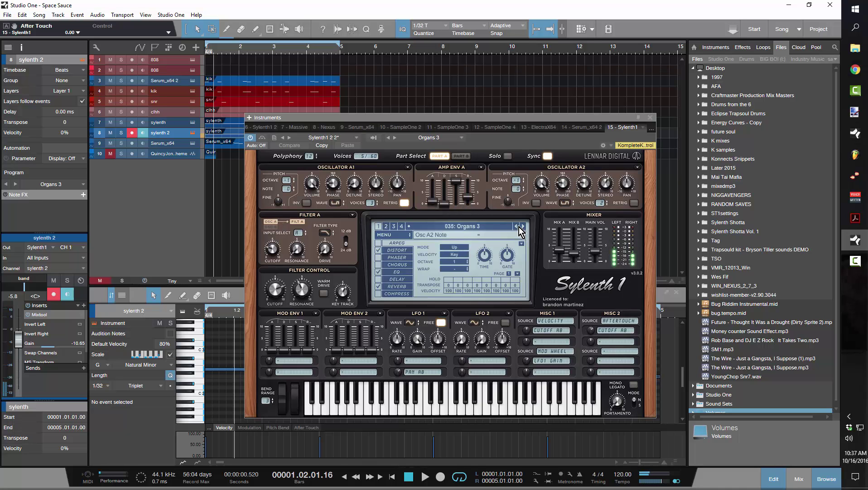
left_click(522, 229)
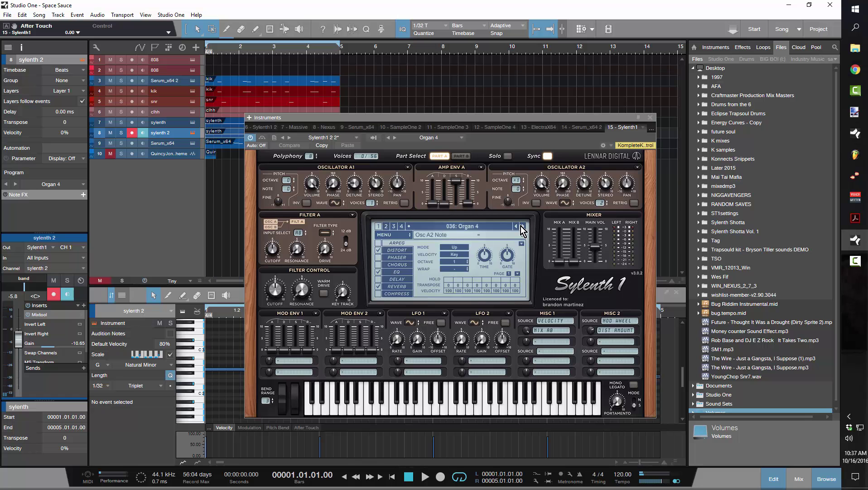
key("space")
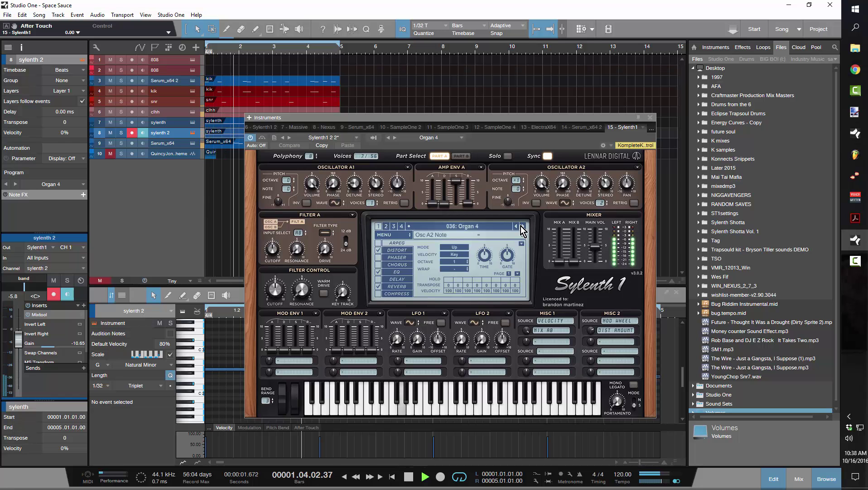
key("space")
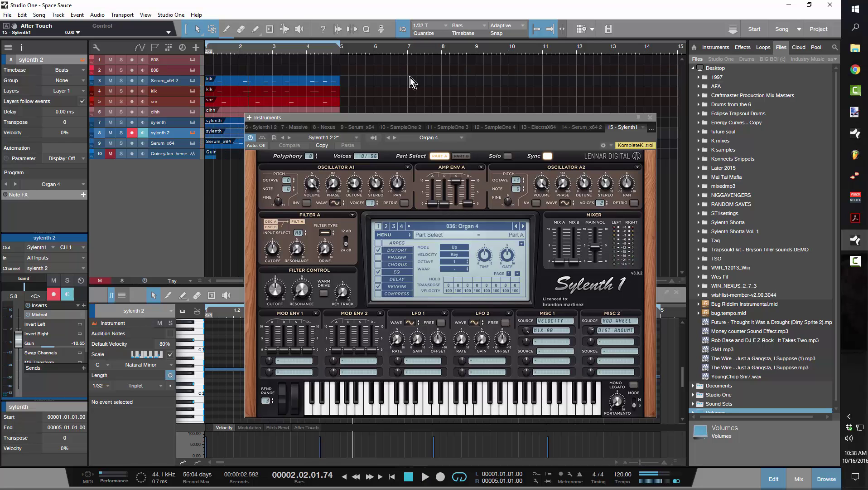
left_click(651, 117)
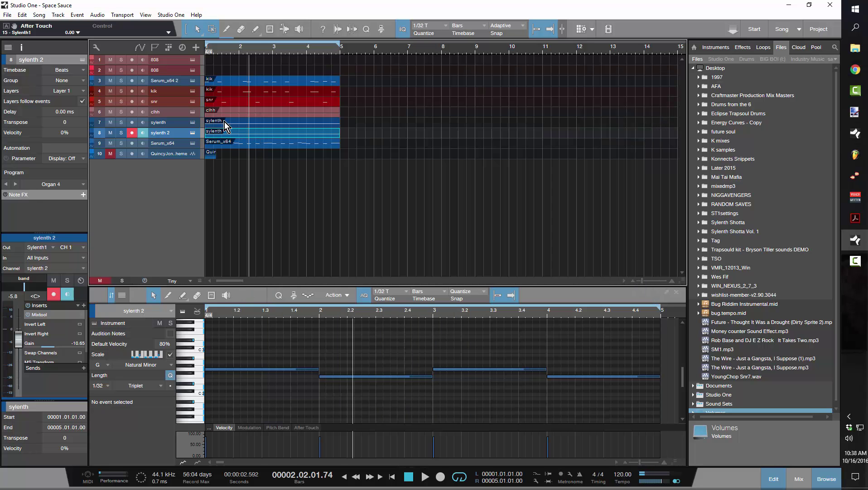
- Open the original sylenth track's Sylenth1 instrument and listen to its pad part in playback
left_click(188, 124)
left_click(193, 123)
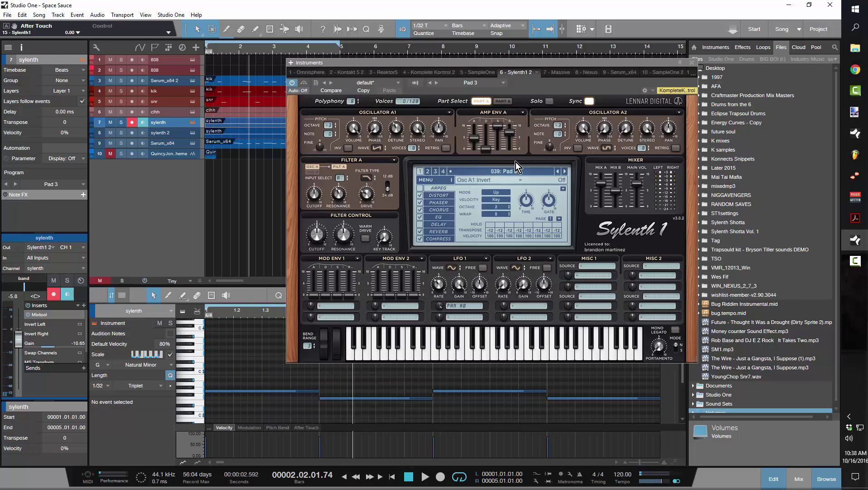
key("space")
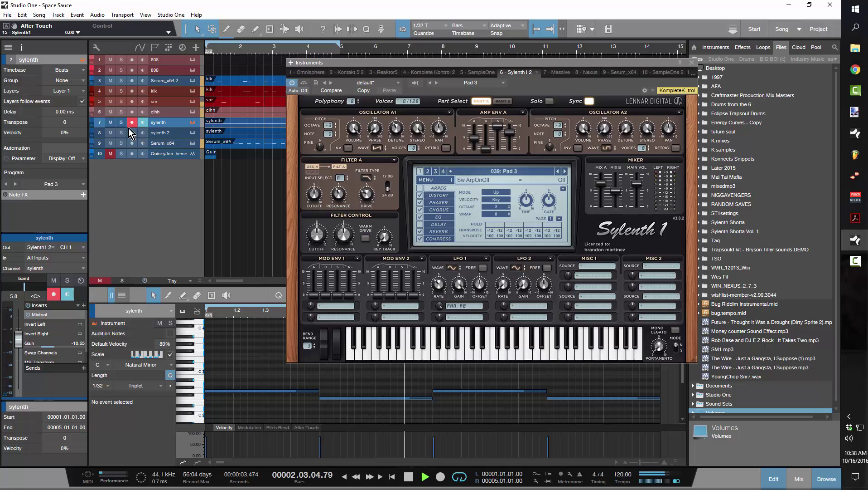
left_click(124, 123)
left_click(123, 123)
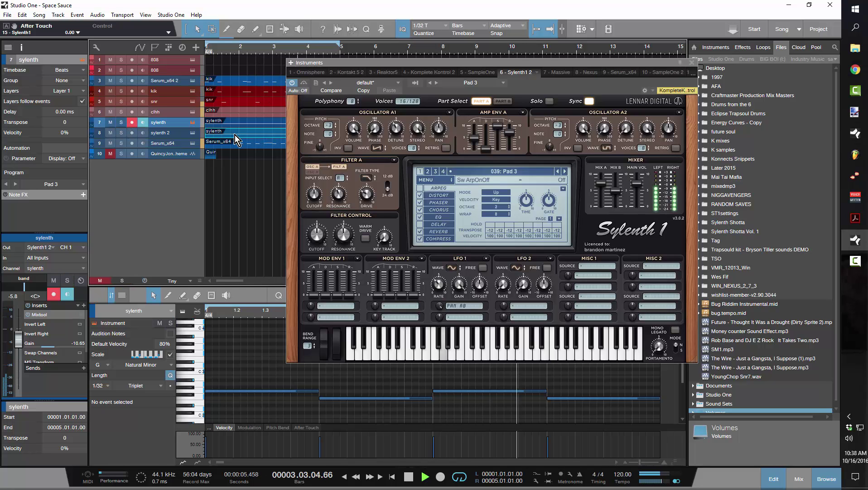
- Delete the copied clip on the sylenth 2 track and record a new Organ 4 chord part in its place
left_click(235, 134)
key("Delete")
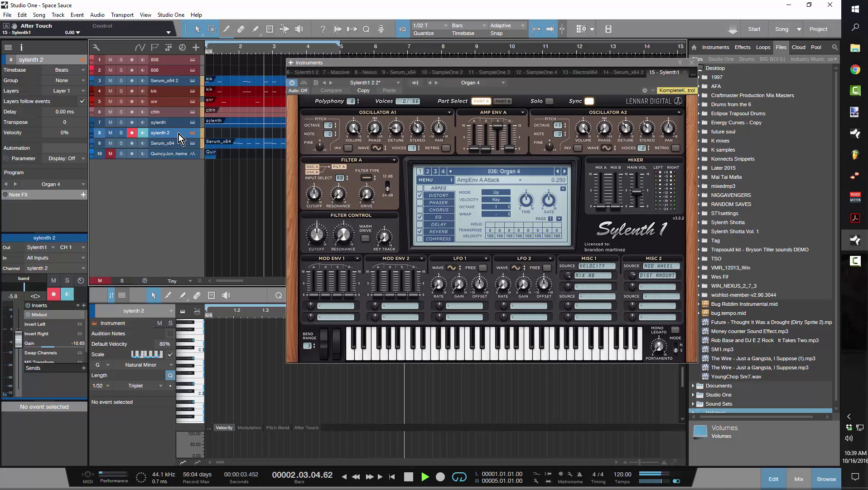
key("space")
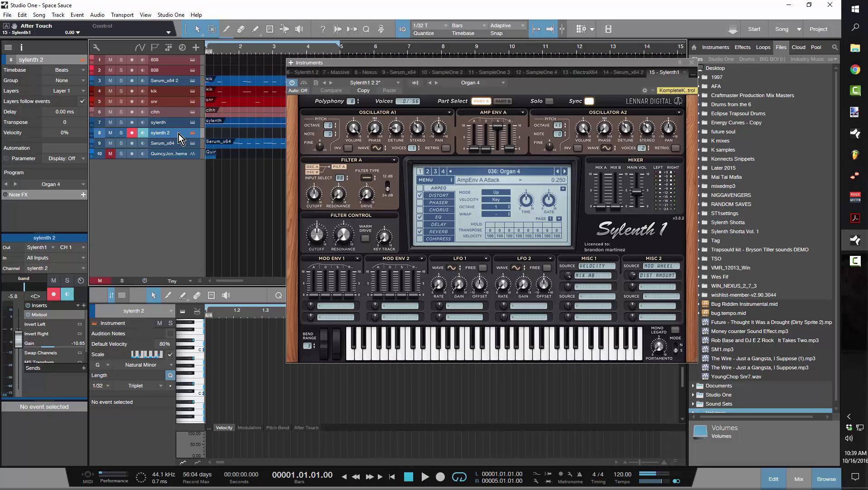
key("KP_Multiply")
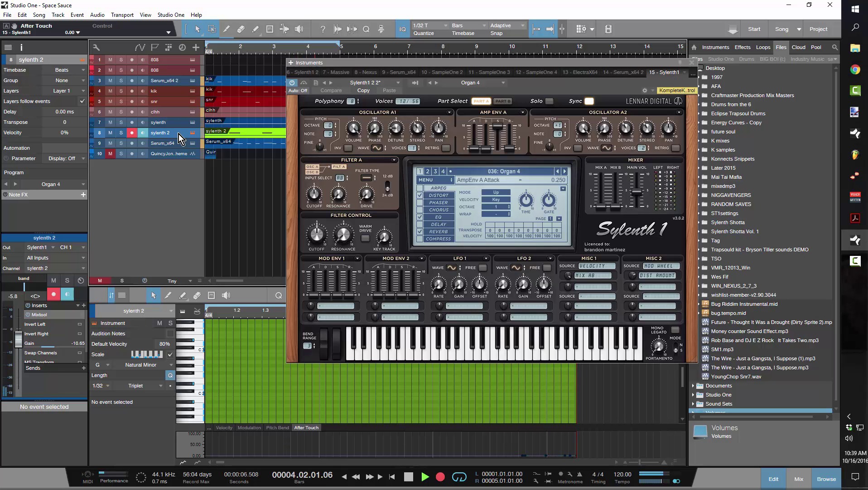
key("space")
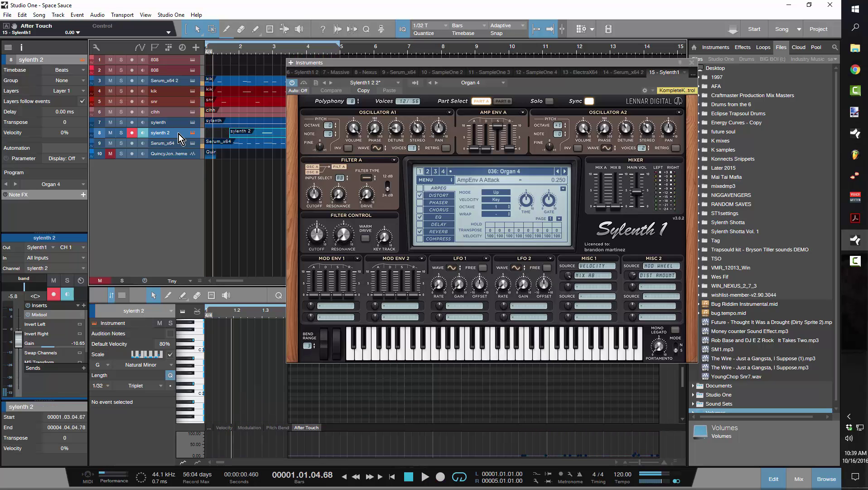
left_click(692, 63)
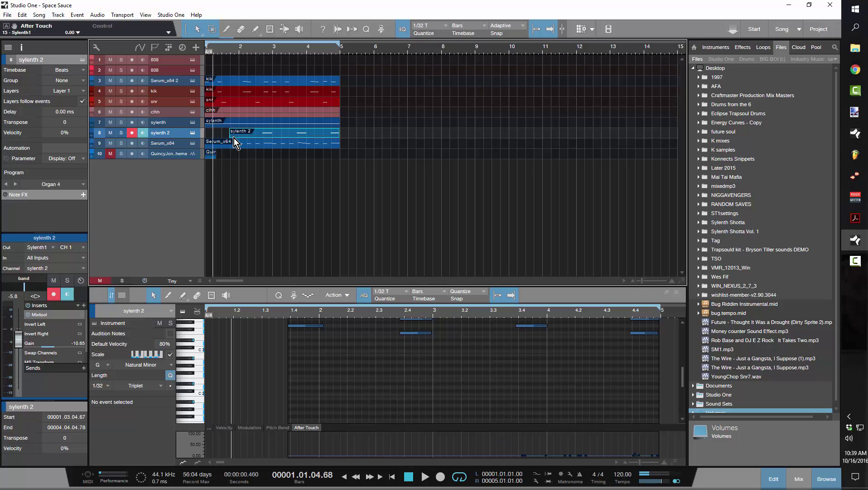
- Extend the start of the recorded sylenth 2 clip back to bar 1 and enlarge the note editor
left_click_drag(228, 136, 206, 136)
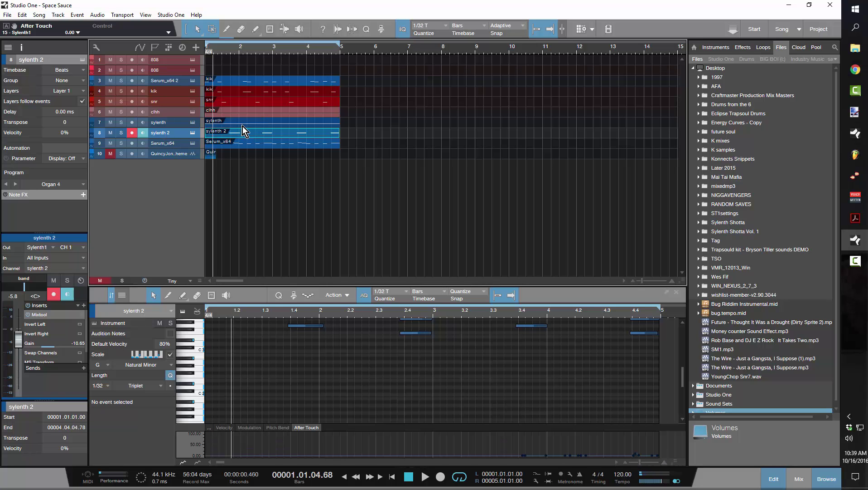
left_click(243, 132)
left_click_drag(319, 284, 308, 229)
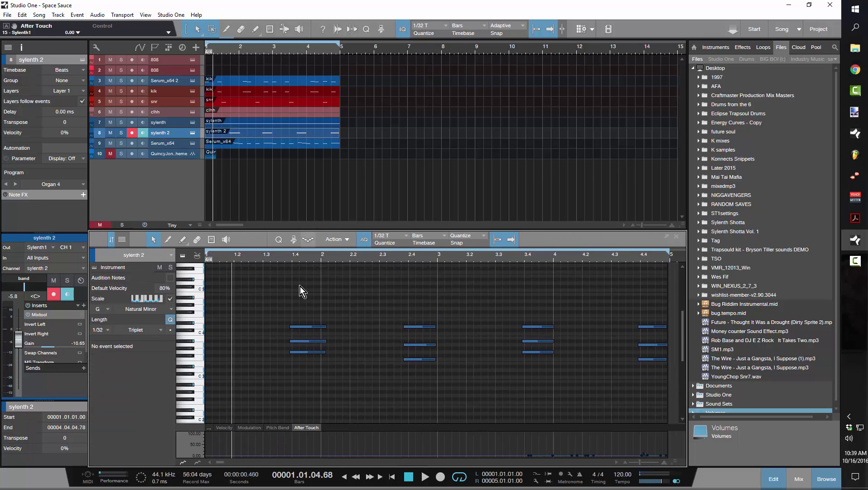
- Quantize all the recorded sylenth 2 chord notes to a straight 1/8 grid
left_click_drag(273, 303, 667, 402)
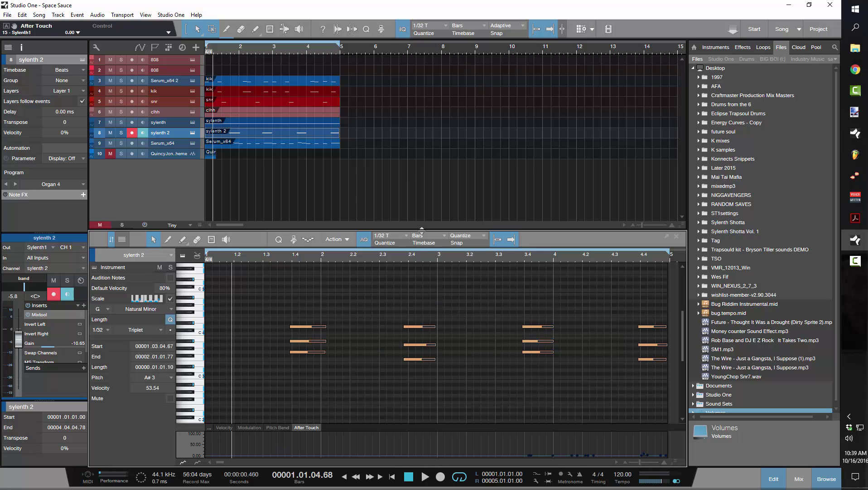
left_click(406, 236)
left_click(445, 248)
key("q")
- Adjust the lengths of the first three sylenth 2 chords so they end at the bar lines, and play back the result
left_click_drag(277, 298, 600, 385)
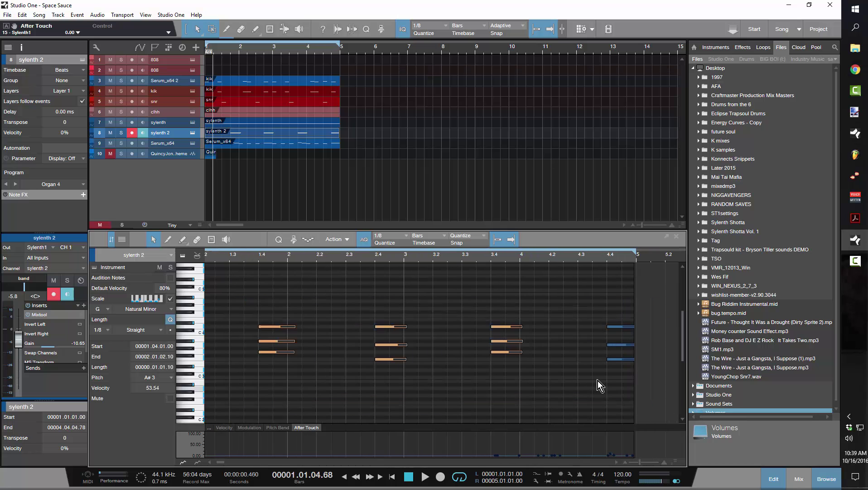
left_click_drag(297, 326, 288, 326)
left_click_drag(359, 281, 417, 361)
left_click_drag(398, 327, 405, 329)
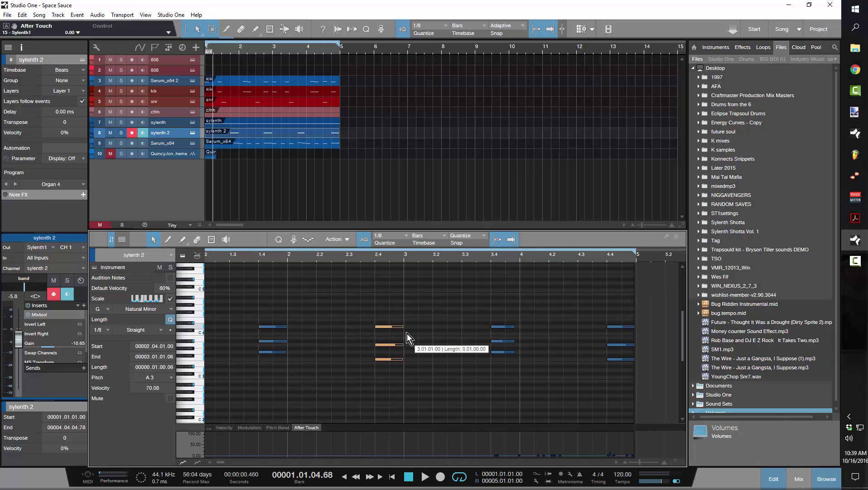
left_click_drag(491, 295, 539, 382)
left_click_drag(513, 326, 520, 326)
left_click(582, 327)
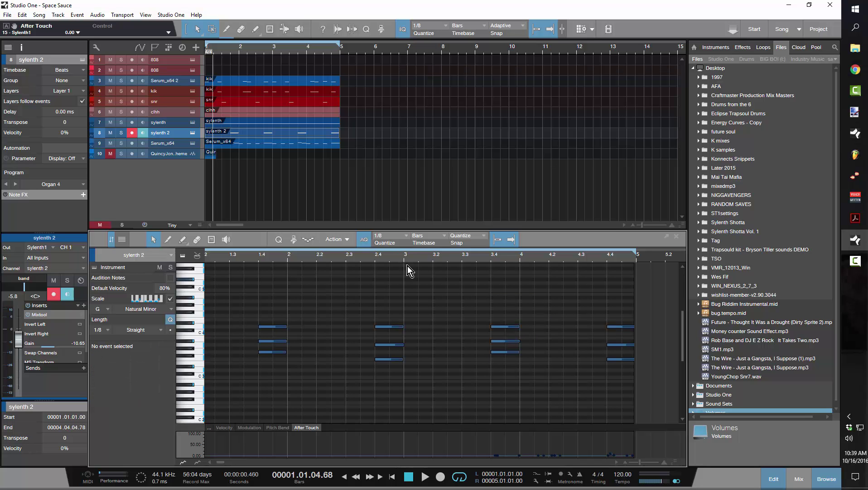
key("space")
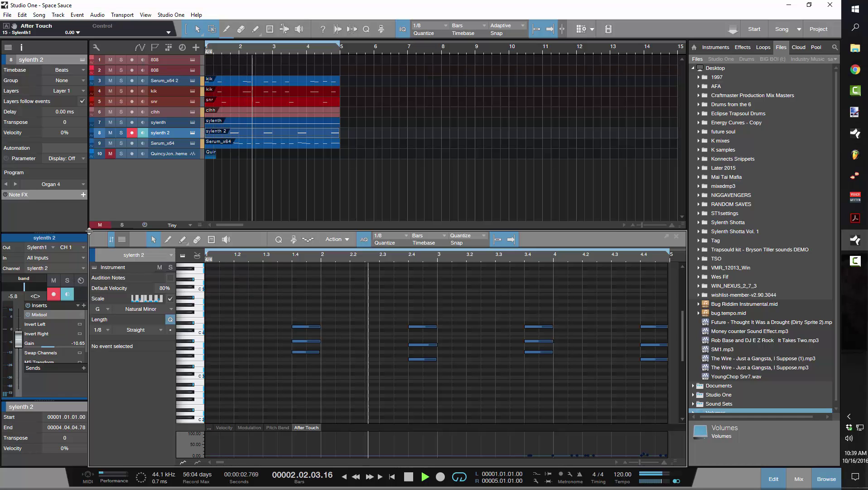
key("space")
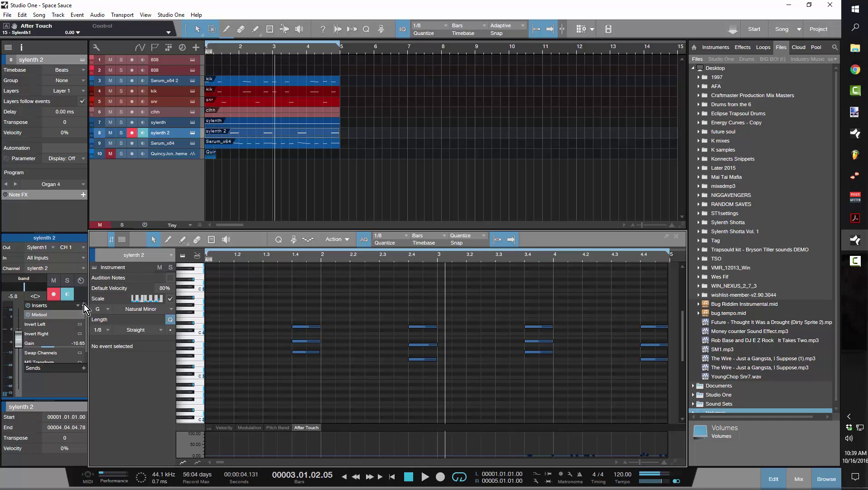
- Insert the Sugar Bytes Looperator effect on the sylenth 2 channel and reposition its window
left_click(83, 305)
left_click(111, 170)
left_click(97, 170)
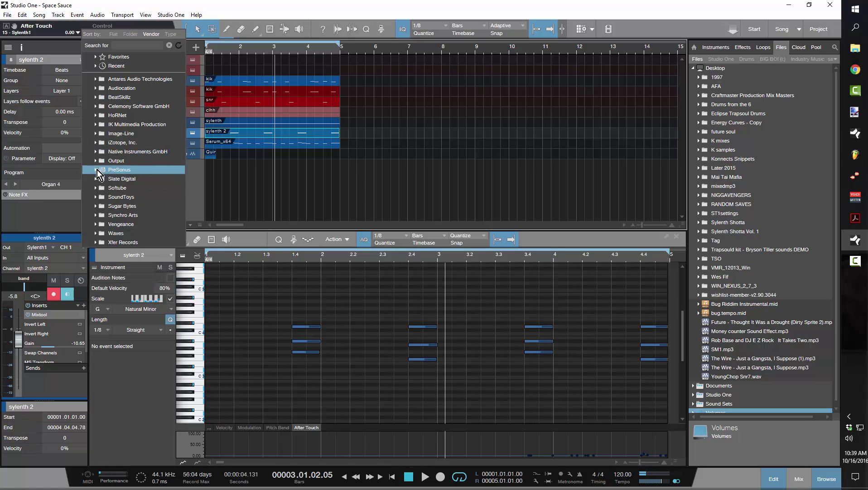
left_click(99, 206)
left_click(95, 207)
left_click(106, 223)
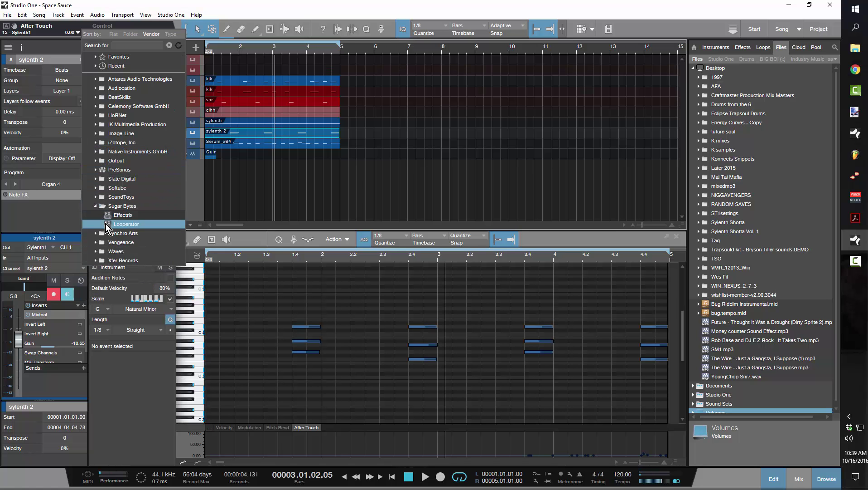
double_click(109, 224)
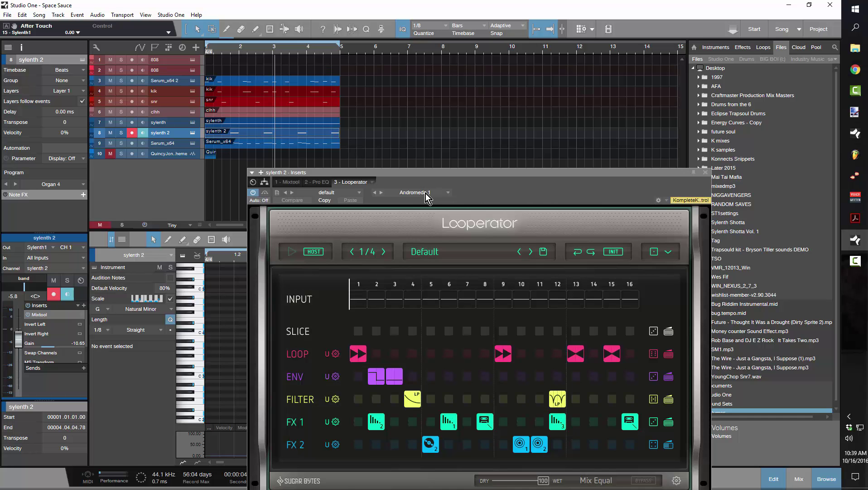
left_click_drag(424, 172, 315, 160)
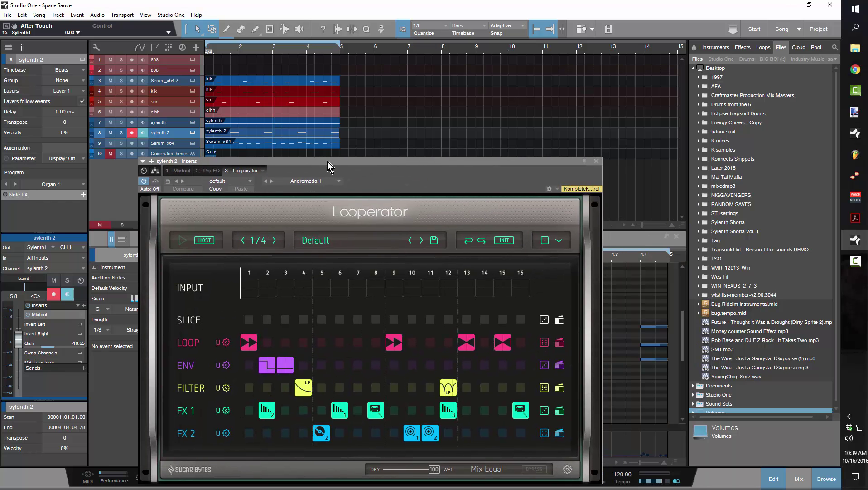
- Clear every Looperator pattern block except FX 1 at steps 8 and 16, and set the step rate to 1/8 during playback
key("space")
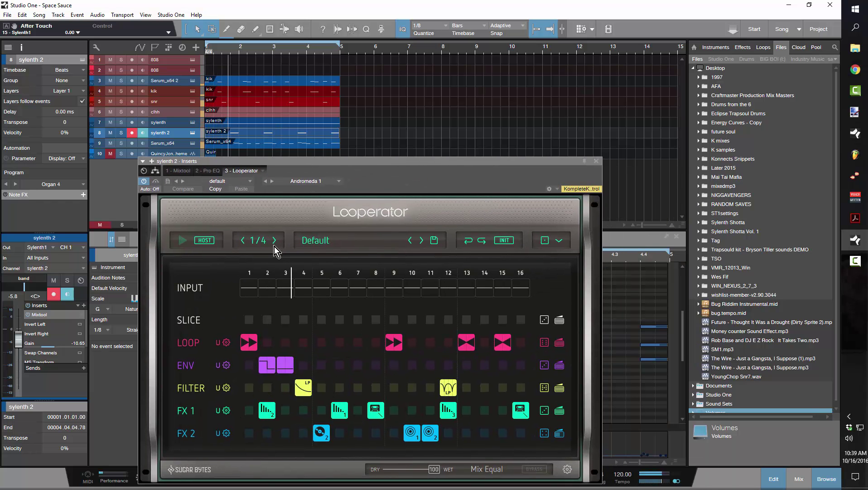
left_click(247, 343)
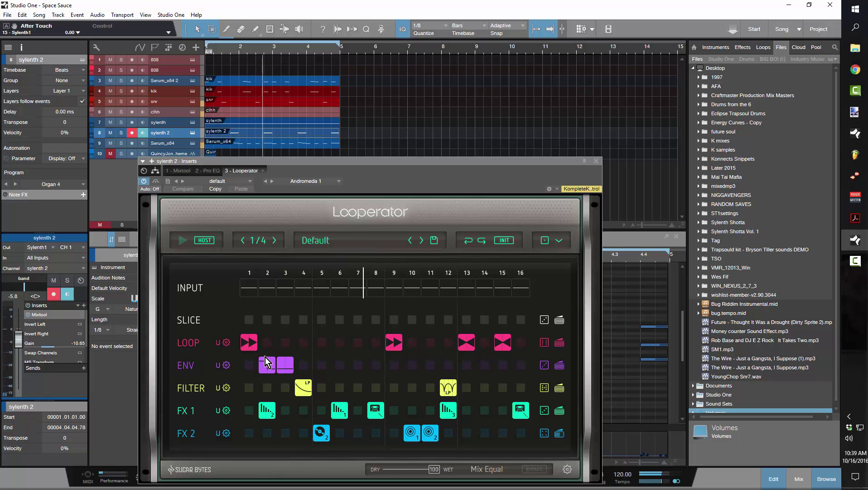
left_click(267, 364)
left_click(267, 410)
left_click(302, 388)
left_click(322, 433)
left_click(343, 416)
left_click(394, 343)
left_click(412, 433)
left_click(430, 433)
left_click(448, 410)
left_click(449, 388)
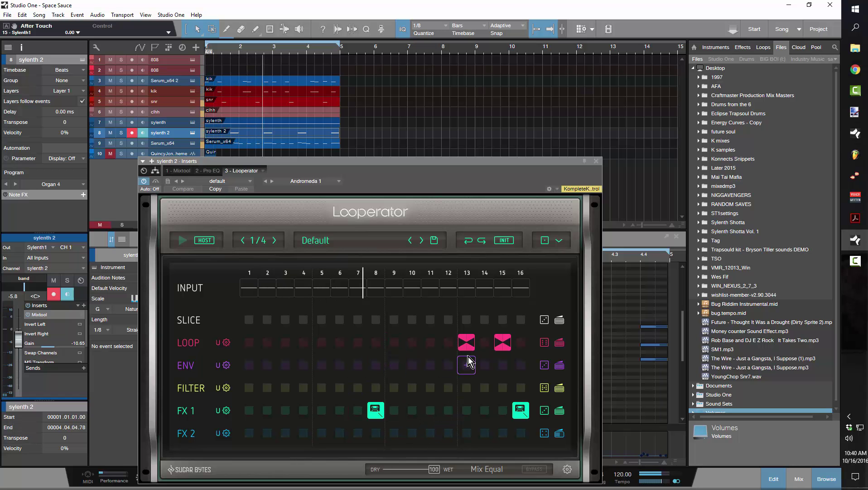
left_click(467, 342)
left_click(503, 342)
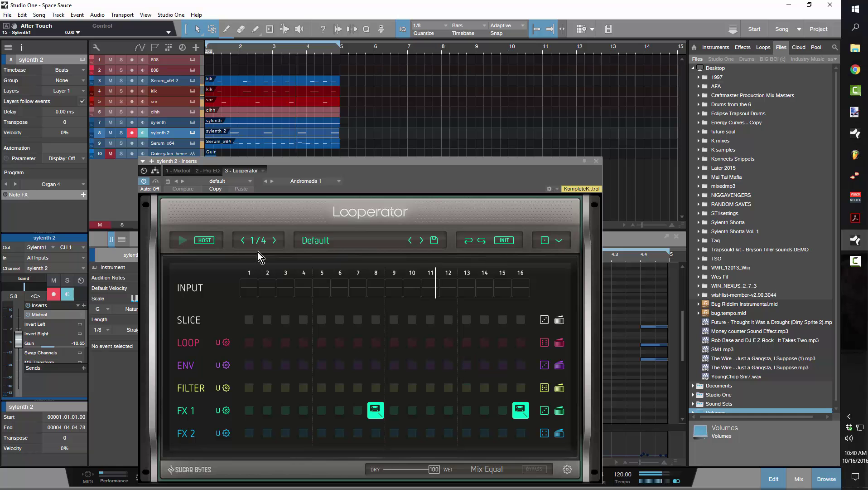
left_click(274, 240)
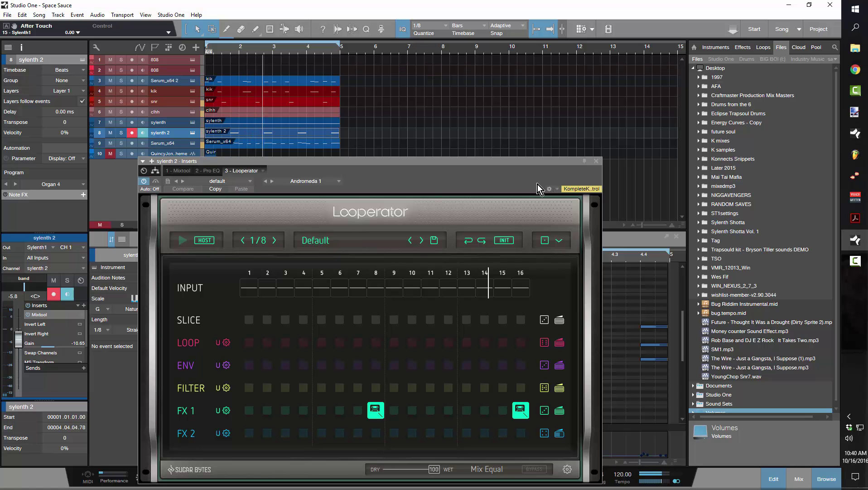
left_click(596, 161)
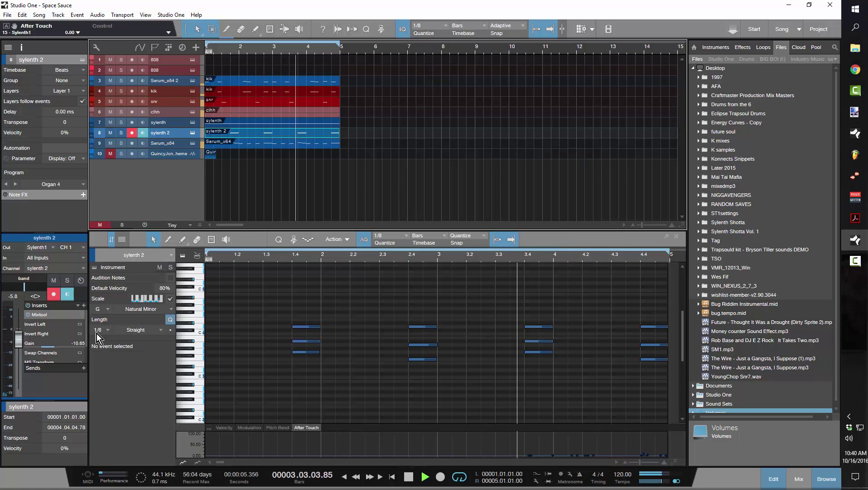
- Add a send to the ping ping effect channel on sylenth 2 and set its level to -7.7
left_click(84, 367)
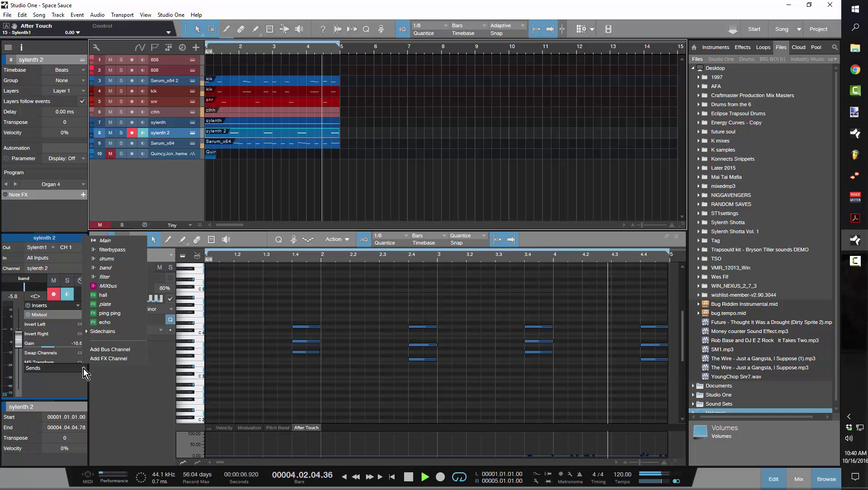
left_click(120, 315)
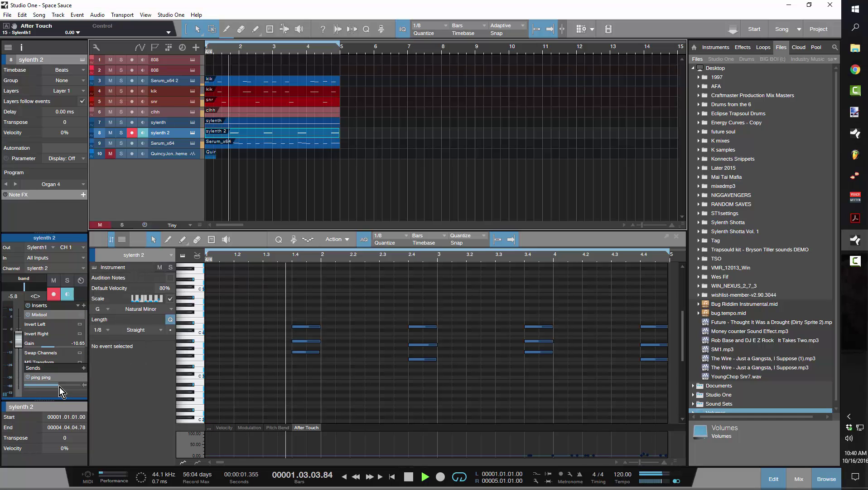
mouse_move(60, 387)
scroll(60, 386, "down", 3)
scroll(60, 387, "down", 1)
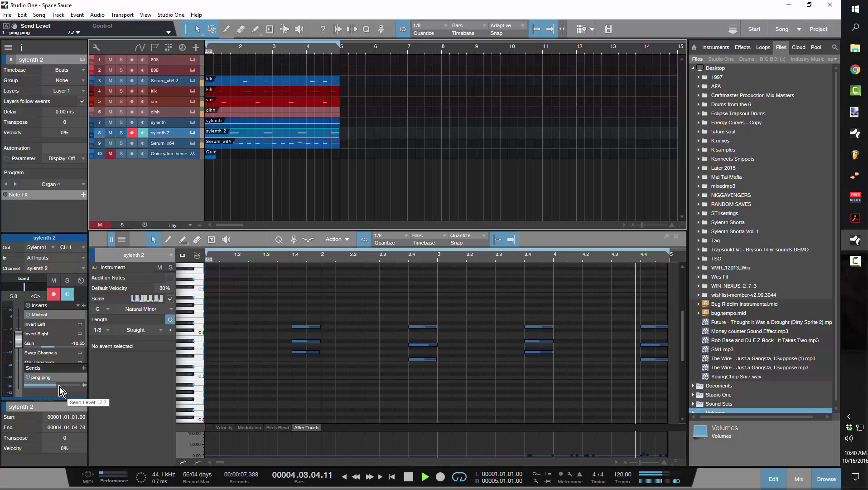
- Select the Serum_x64 track and raise its Mixtool gain to -1.20 dB during playback
left_click(184, 142)
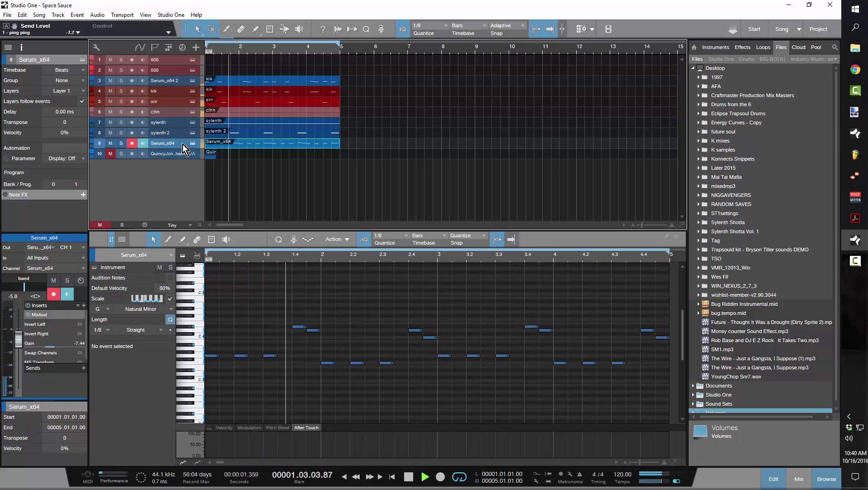
scroll(46, 347, "up", 5)
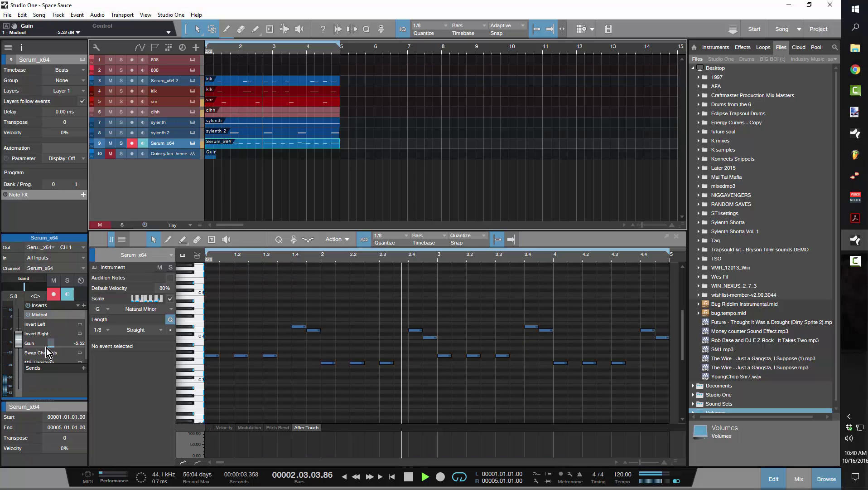
scroll(46, 347, "up", 1)
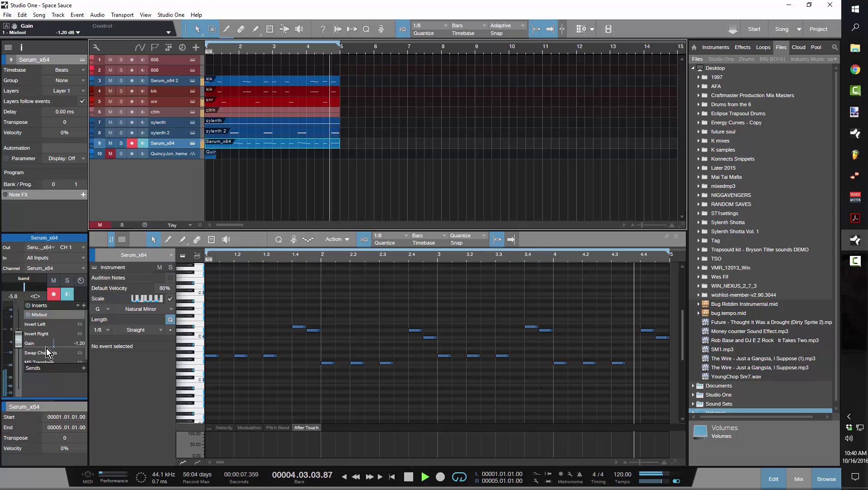
scroll(46, 347, "up", 1)
scroll(46, 346, "down", 1)
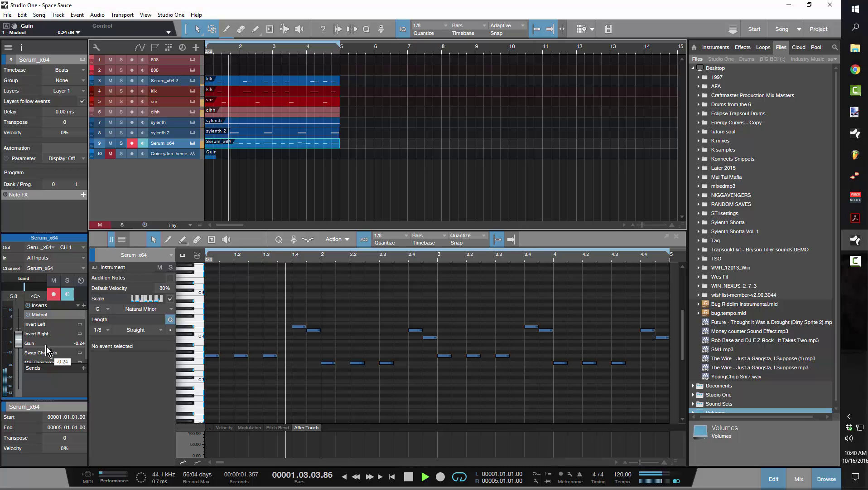
- Open Serum on the Serum_x64 track and audition its pluck presets during playback, from Galactic Pluck up to The Dancer
left_click(194, 143)
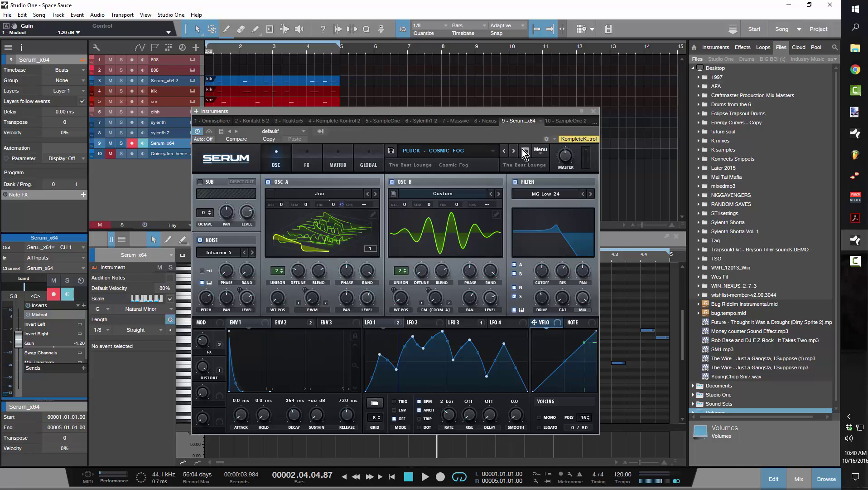
key("space")
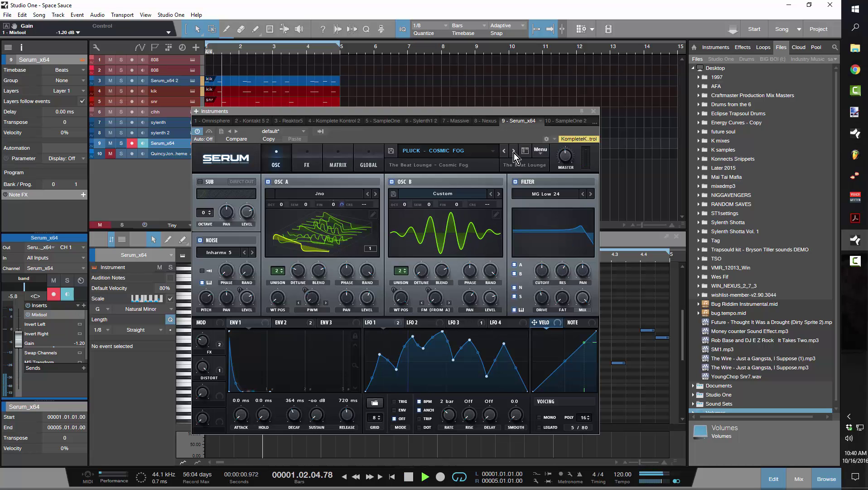
left_click(514, 151)
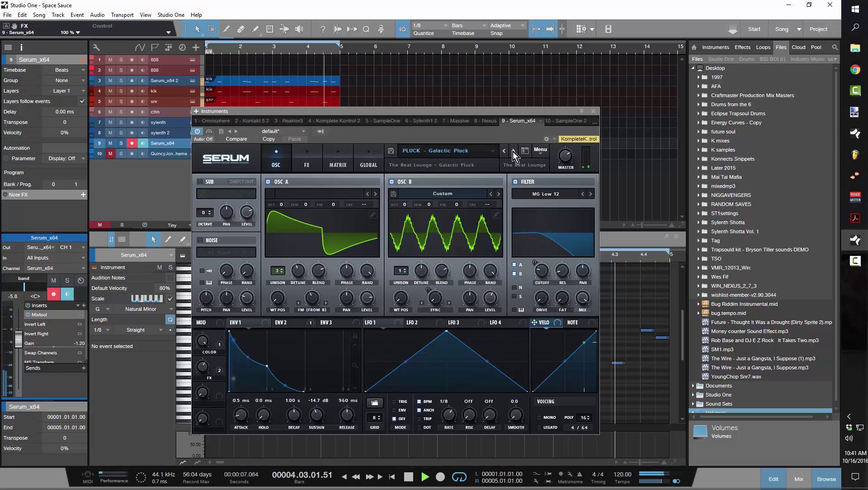
left_click(513, 151)
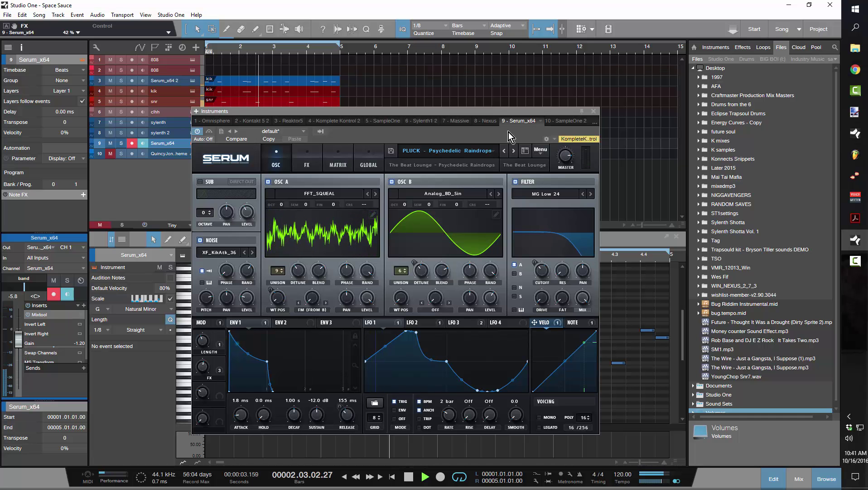
left_click(517, 150)
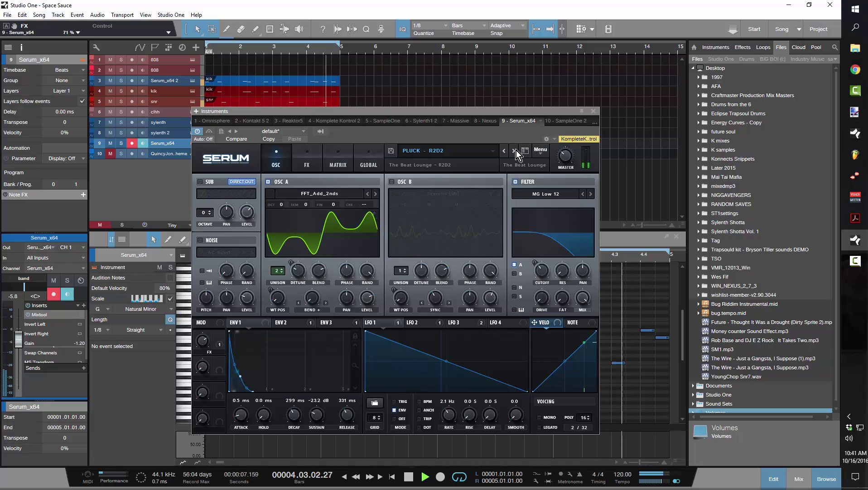
left_click(517, 150)
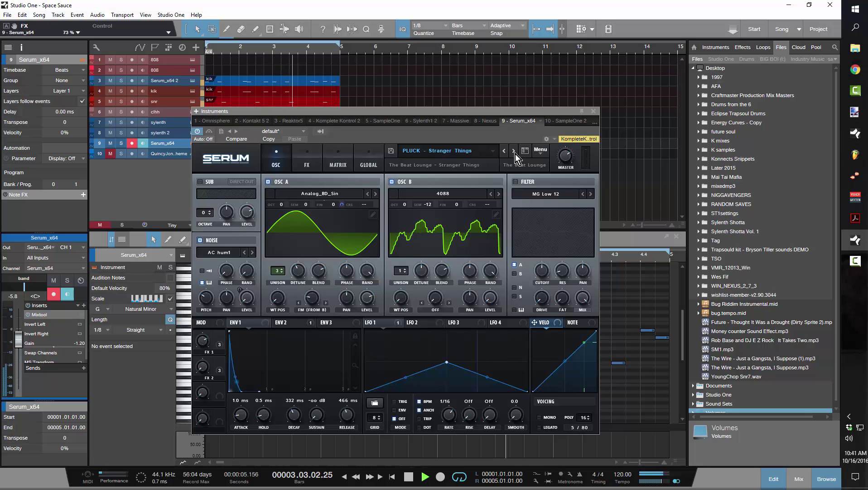
left_click(516, 153)
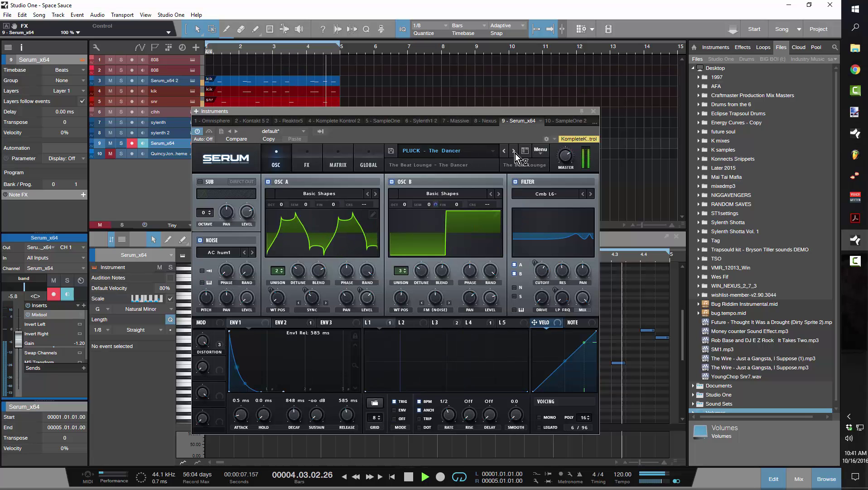
- Lower Serum's master volume to 34% and stop playback after listening
mouse_move(565, 164)
left_click_drag(566, 163, 563, 193)
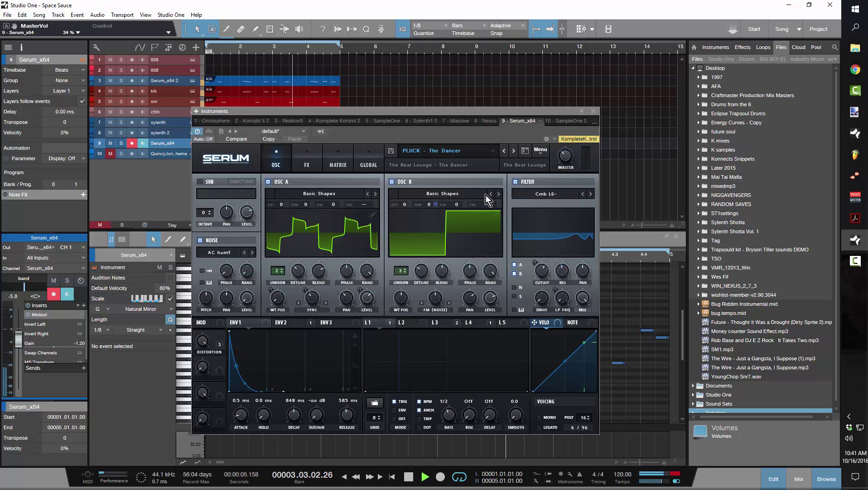
key("space")
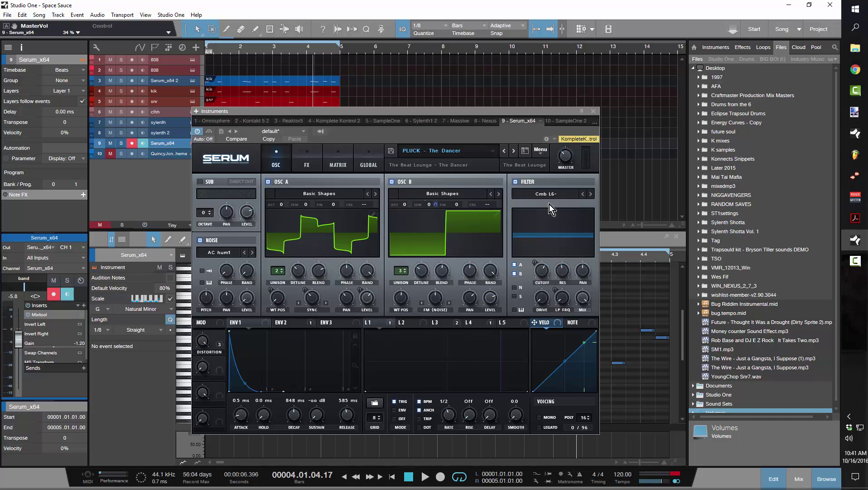
- Load the PLUCK - Wonderland preset in Serum, play the beat with it, and close the instrument window
left_click(514, 150)
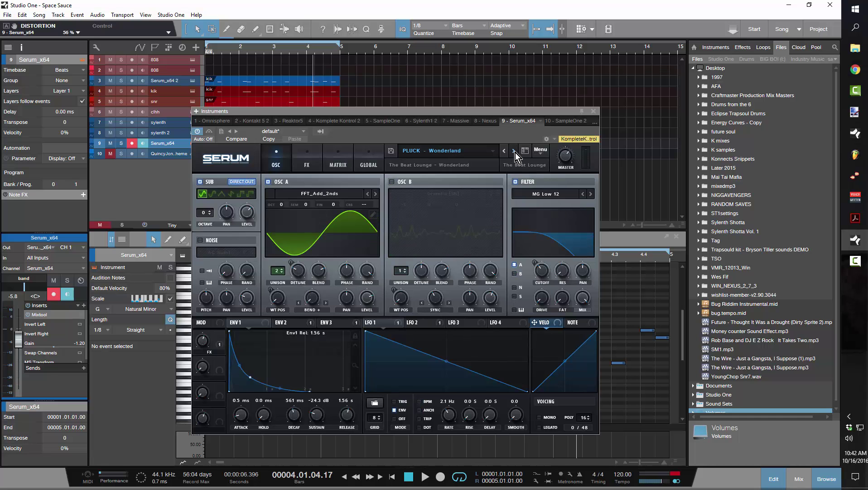
left_click(505, 151)
left_click(505, 151)
key("space")
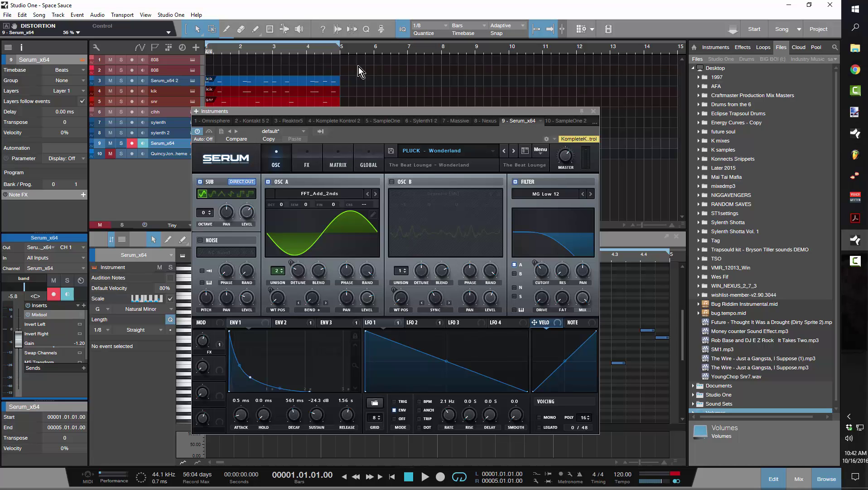
key("space")
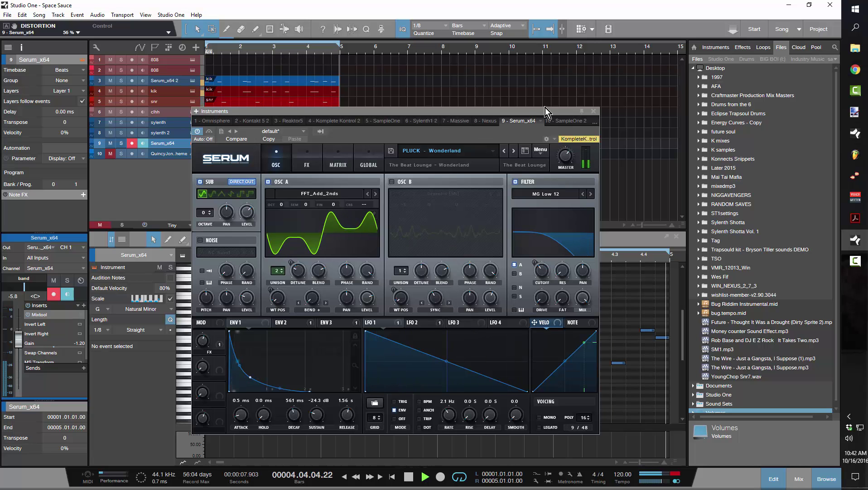
left_click(595, 111)
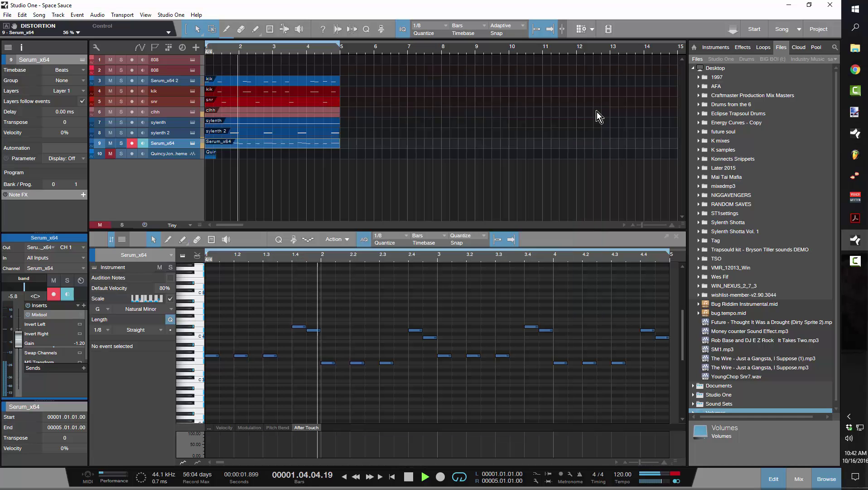
- Unmute the Quincy Jones sample track, duplicate all four-bar events to bar 5, and extend the loop to bar 9
left_click(111, 153)
left_click_drag(466, 177, 189, 82)
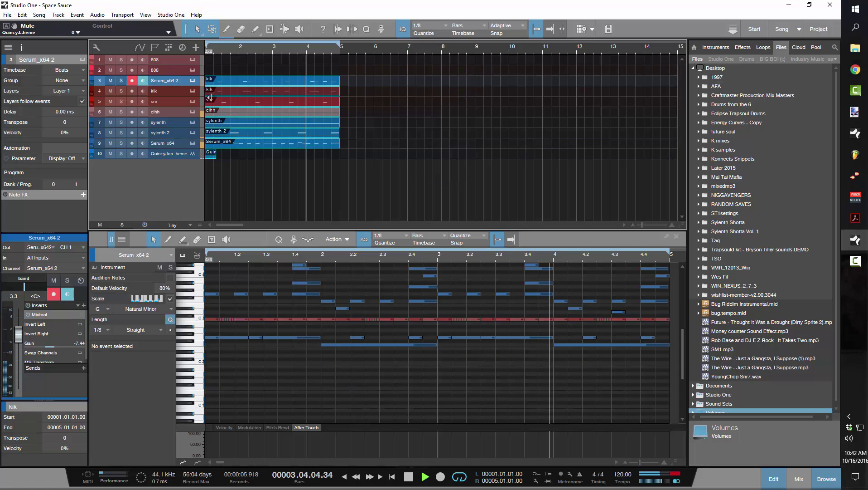
key("d")
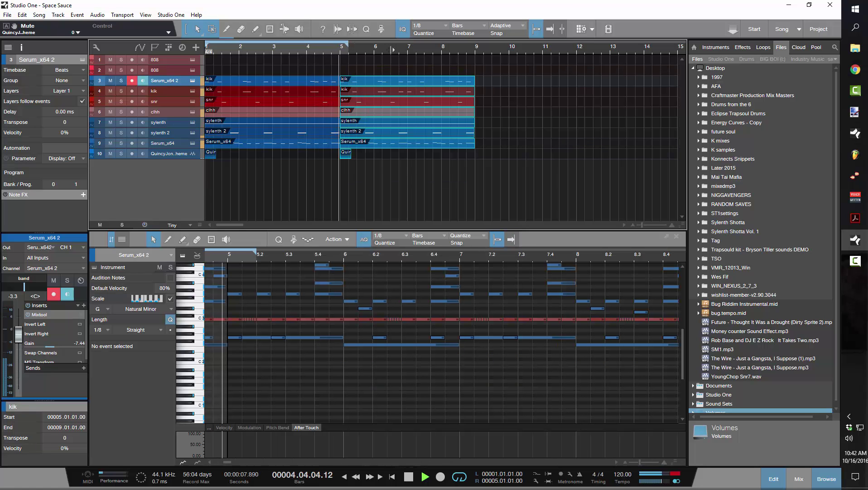
left_click_drag(340, 44, 480, 56)
- Delete the copied Quincy Jones clip at bar 5 and merge the two events on each remaining track into one eight-bar event
left_click(343, 155)
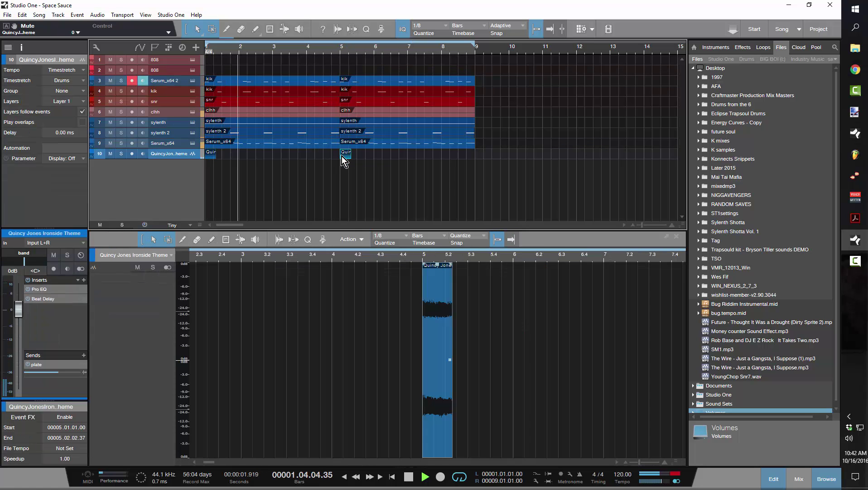
key("Delete")
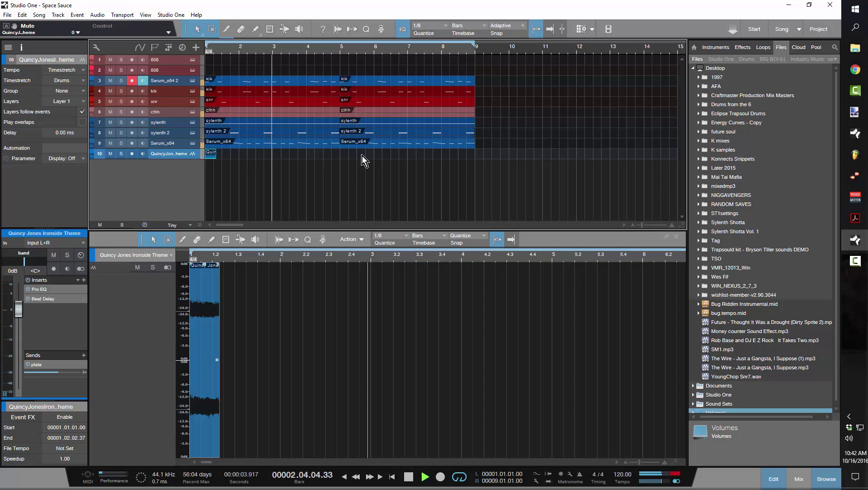
left_click_drag(535, 176, 281, 79)
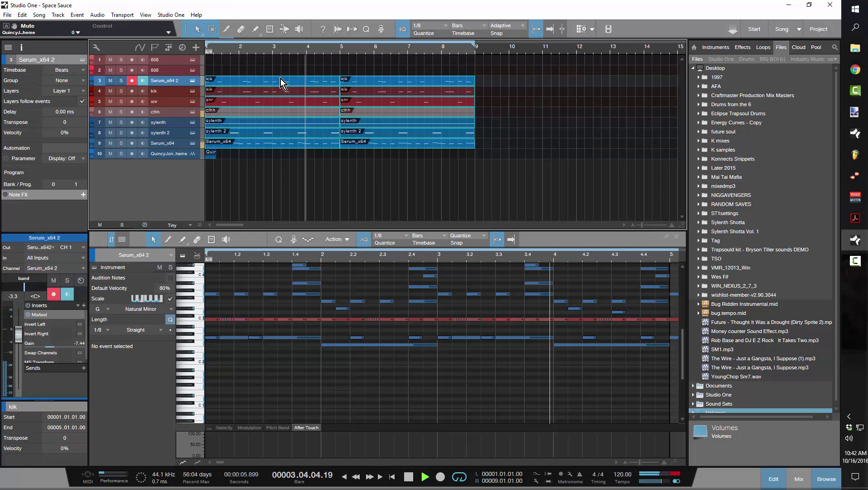
key("g")
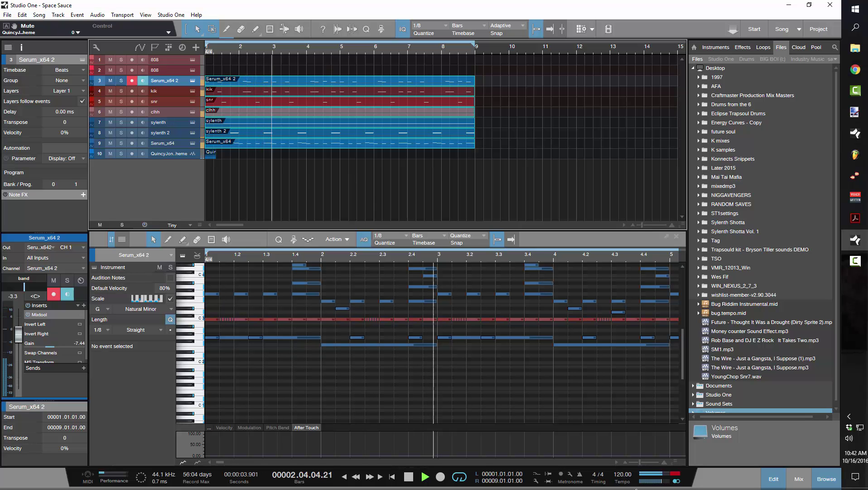
- View the SPACE SAUCE cover image, and minimize it and the Space Sauce VOL.1 folder window to return to the song
left_click(676, 474)
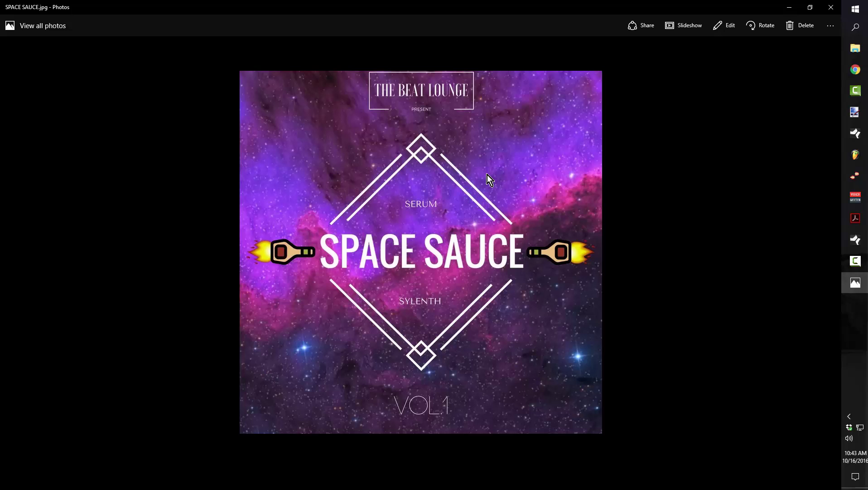
left_click(789, 8)
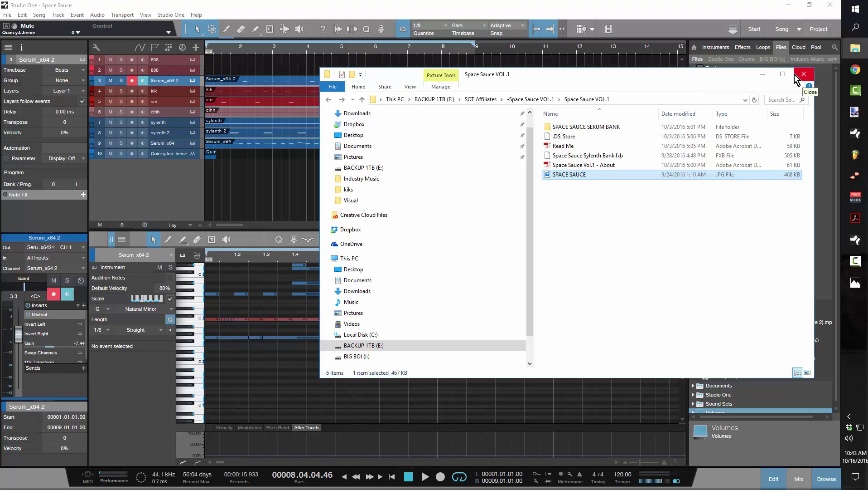
left_click(763, 75)
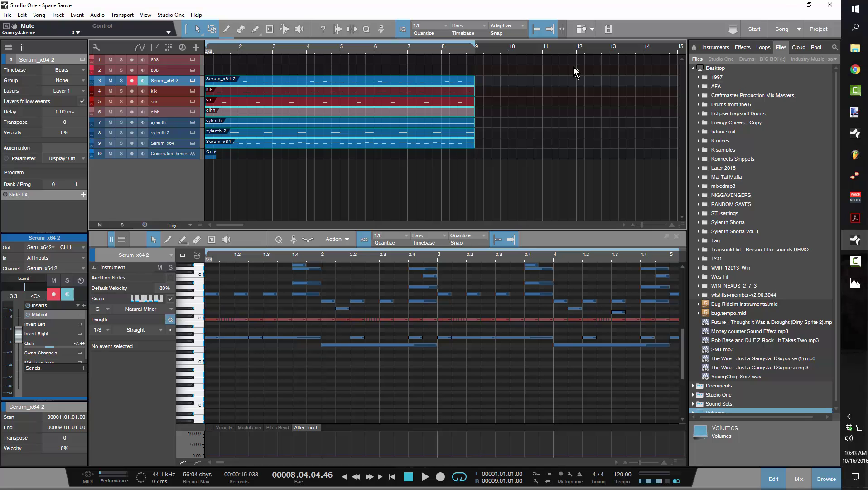